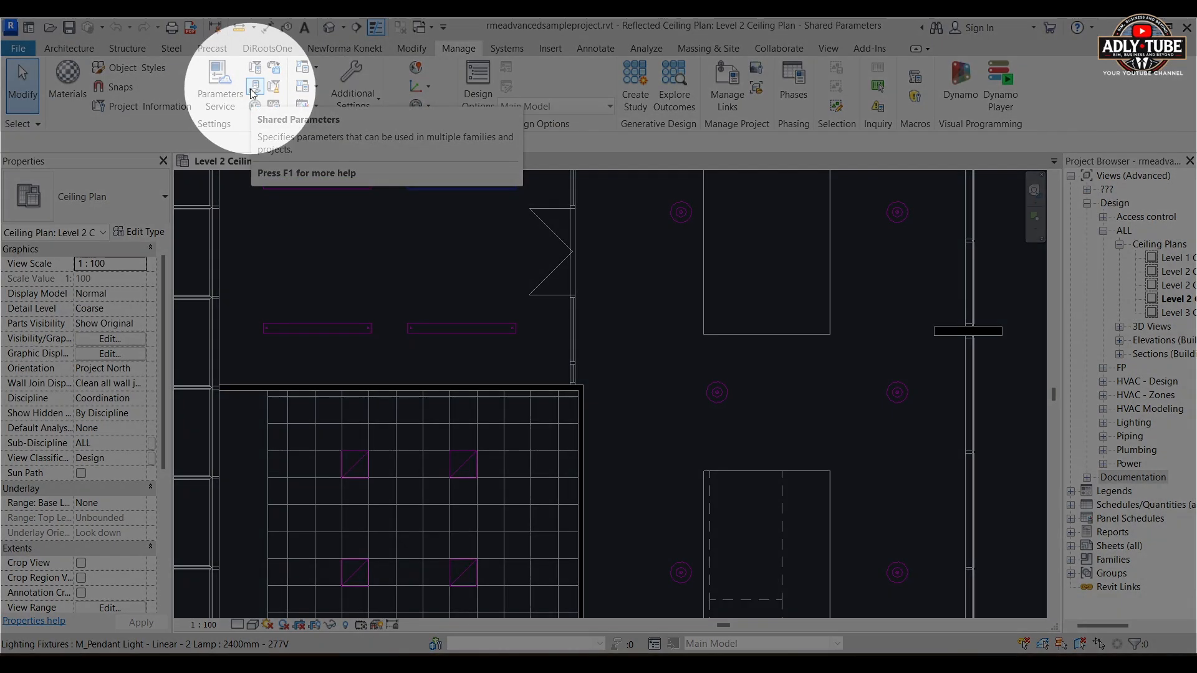
- Open the editor for the project's shared parameters
{"action": "left_click", "coordinate": [254, 93]}
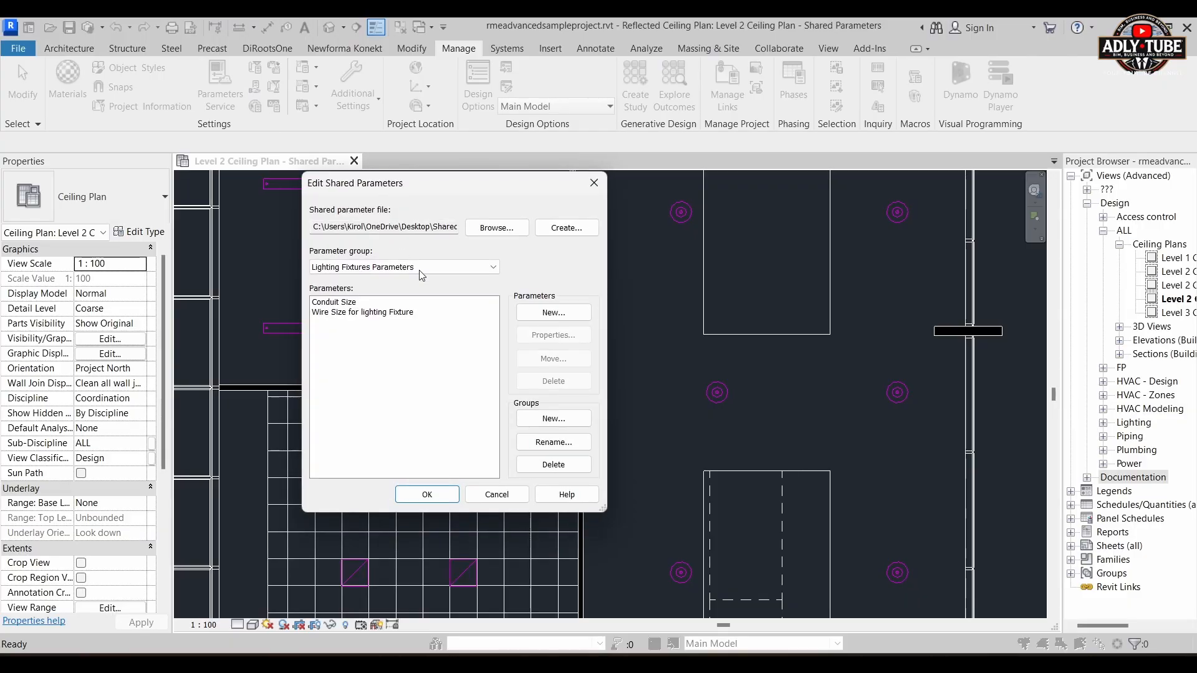
{"action": "left_click", "coordinate": [576, 231]}
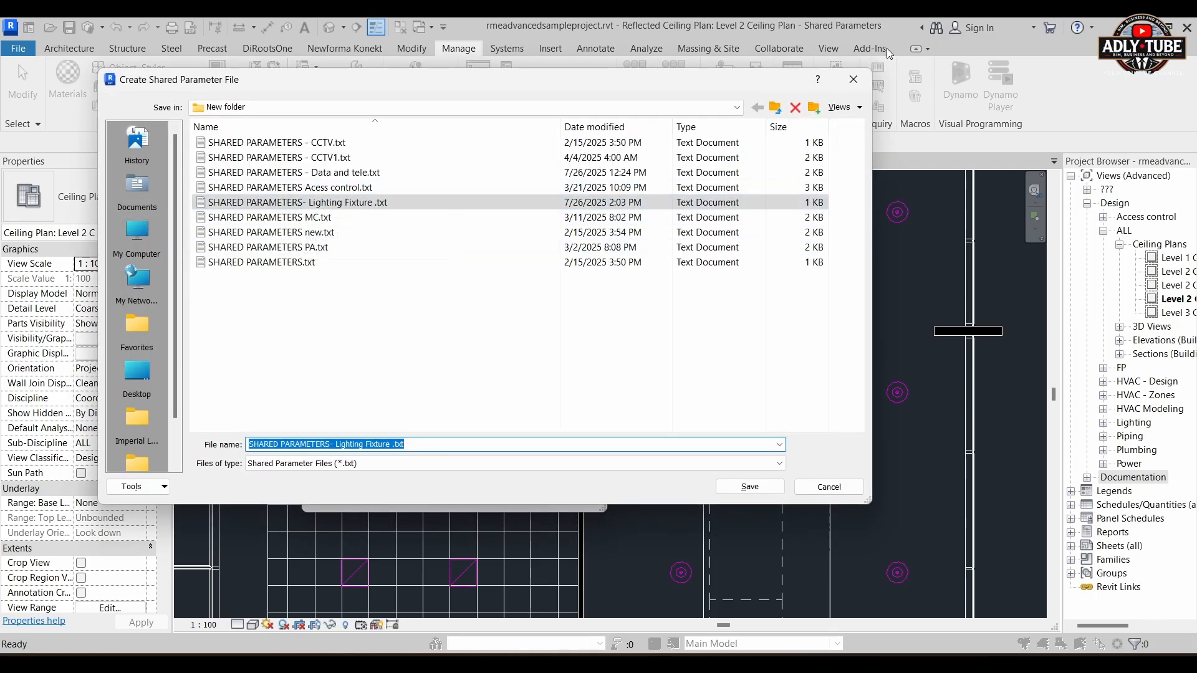
{"action": "left_click", "coordinate": [854, 79]}
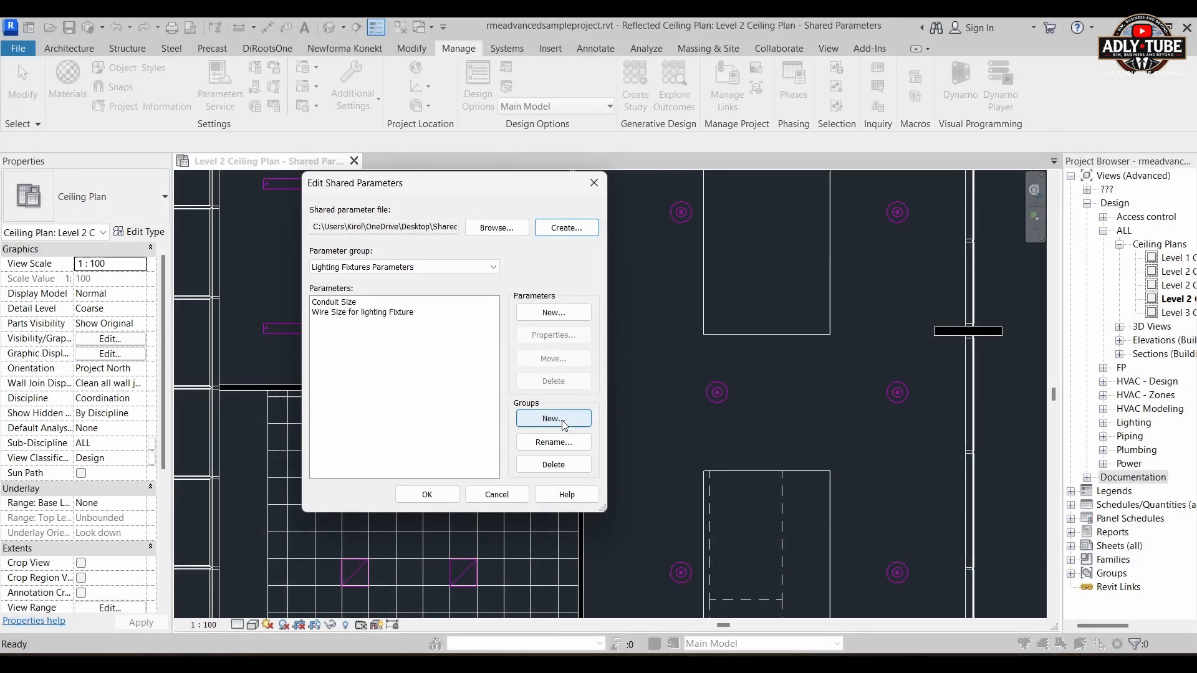
{"action": "left_click", "coordinate": [562, 423]}
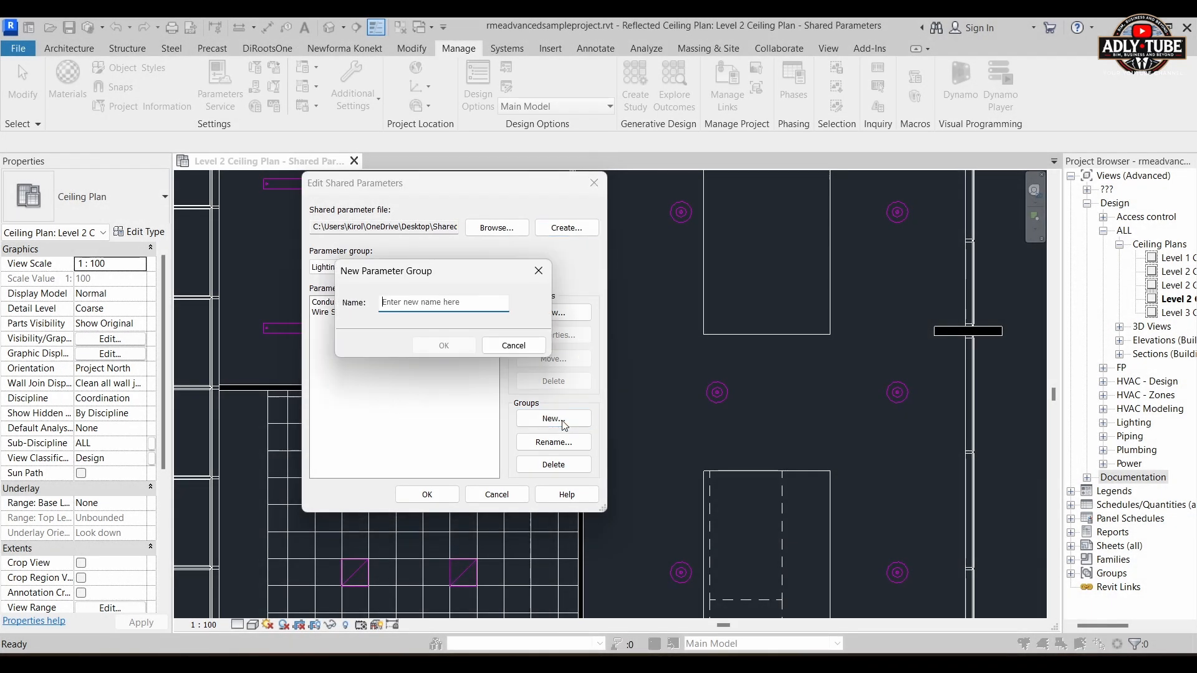
{"action": "left_click", "coordinate": [539, 270]}
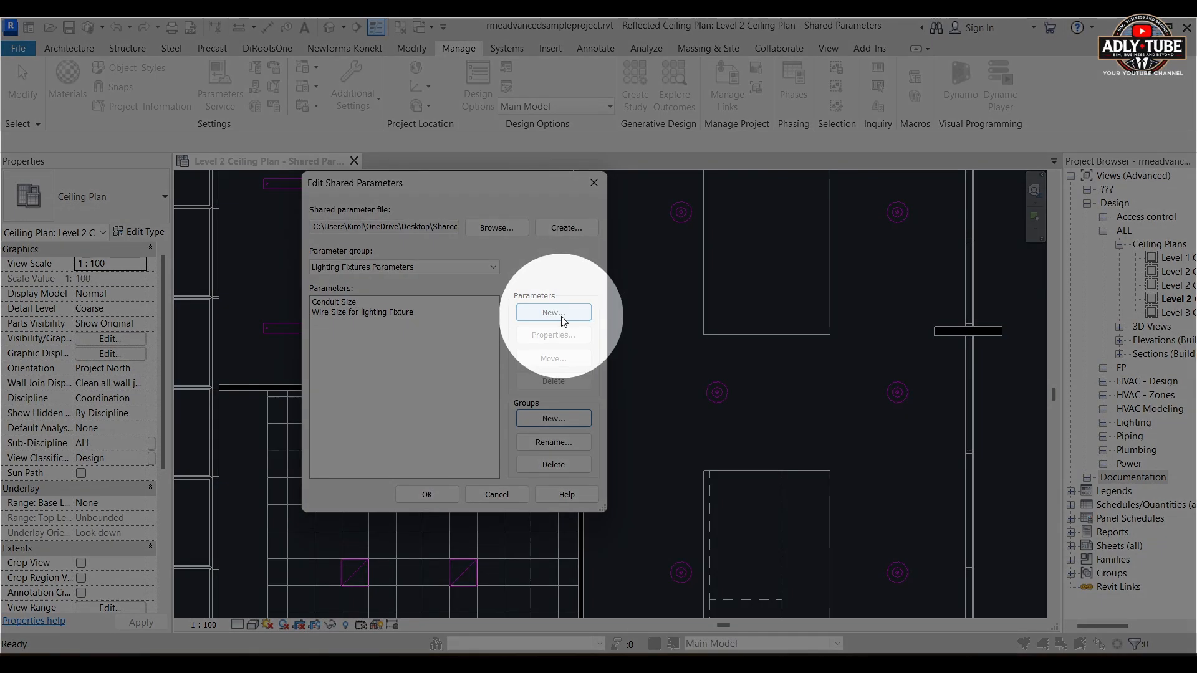
- Create a shared parameter named Suspension Height of type Text in the Lighting Fixtures Parameters group and save the shared parameter changes
{"action": "left_click", "coordinate": [559, 319]}
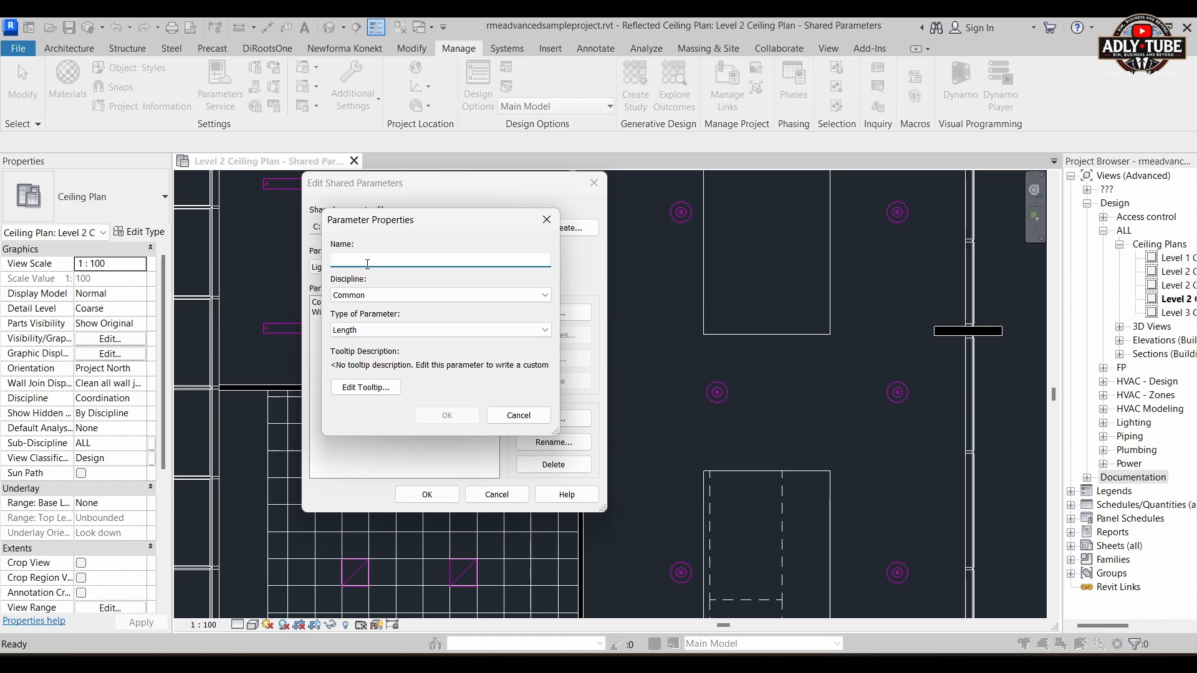
{"action": "type", "text": "Suspension Height"}
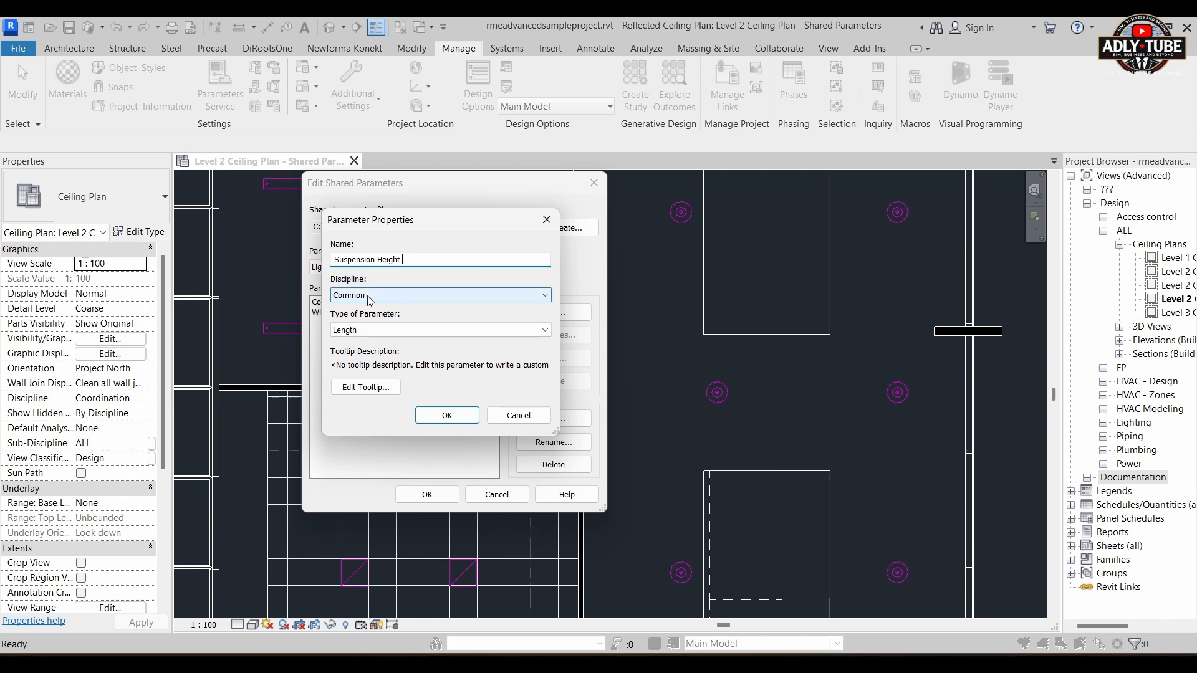
{"action": "left_click", "coordinate": [379, 333]}
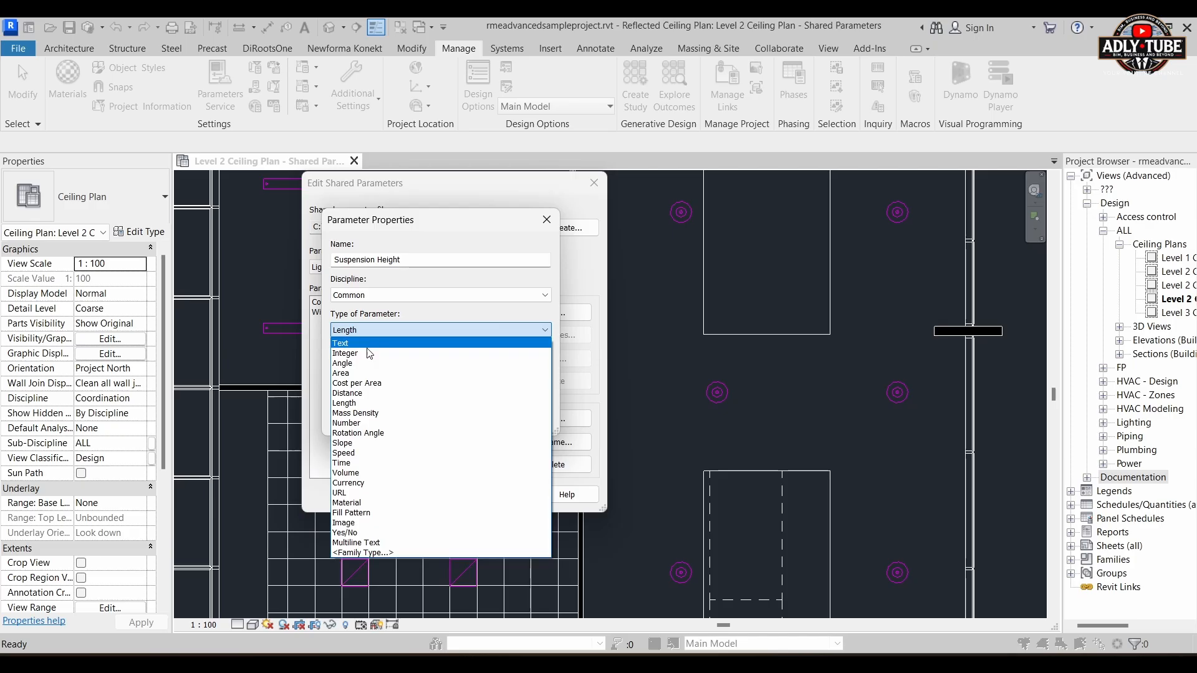
{"action": "left_click", "coordinate": [354, 342]}
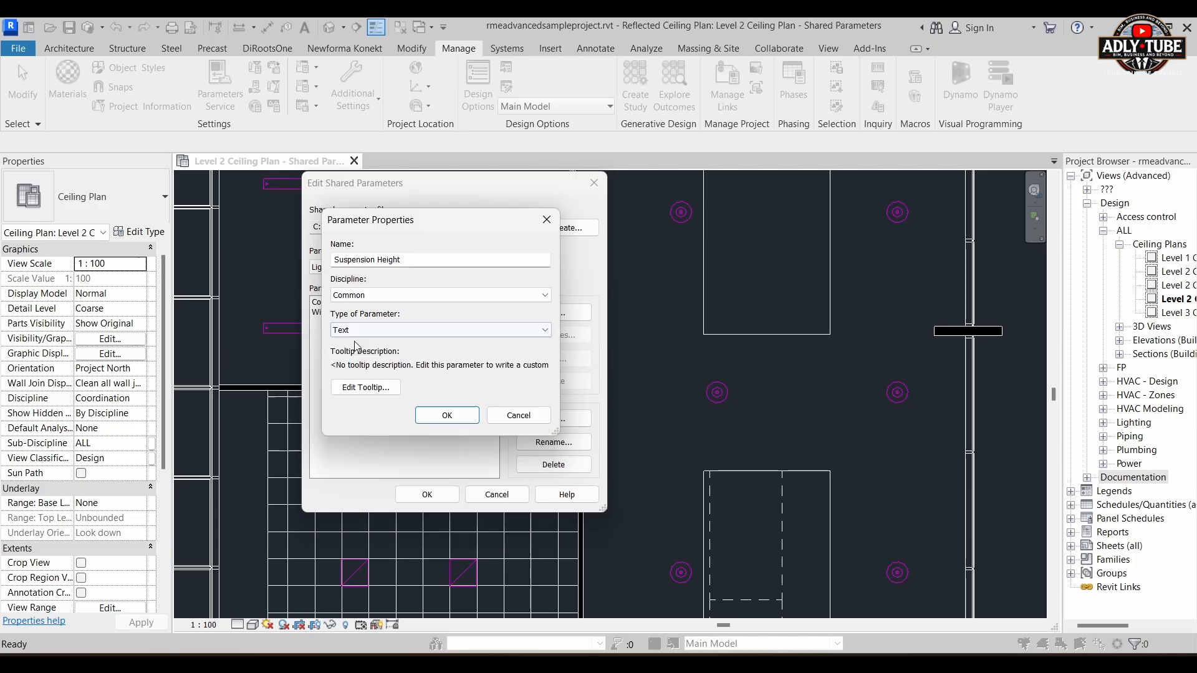
{"action": "left_click", "coordinate": [446, 415]}
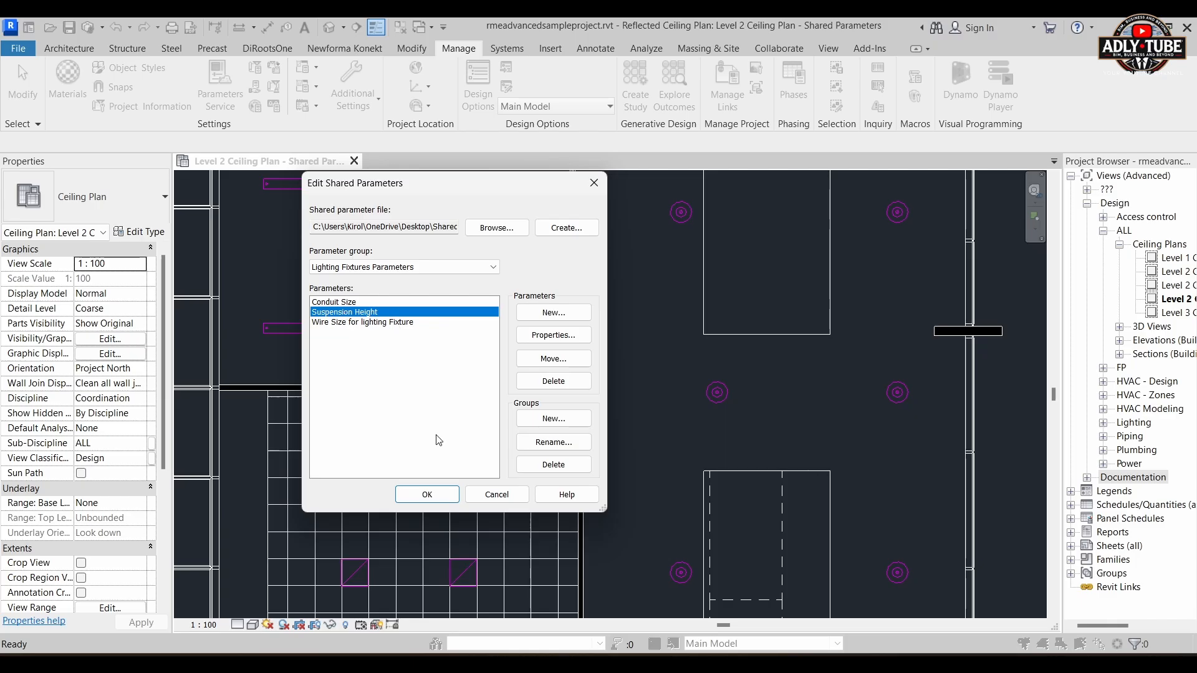
{"action": "left_click", "coordinate": [442, 485]}
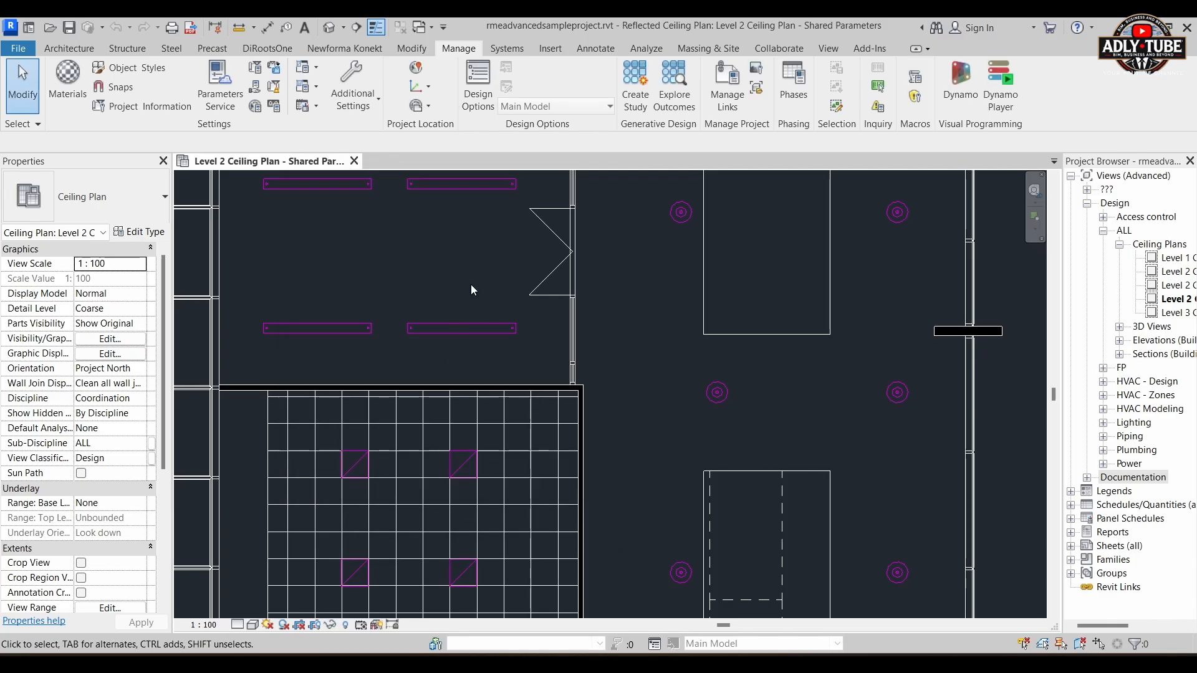
{"action": "left_click", "coordinate": [488, 327]}
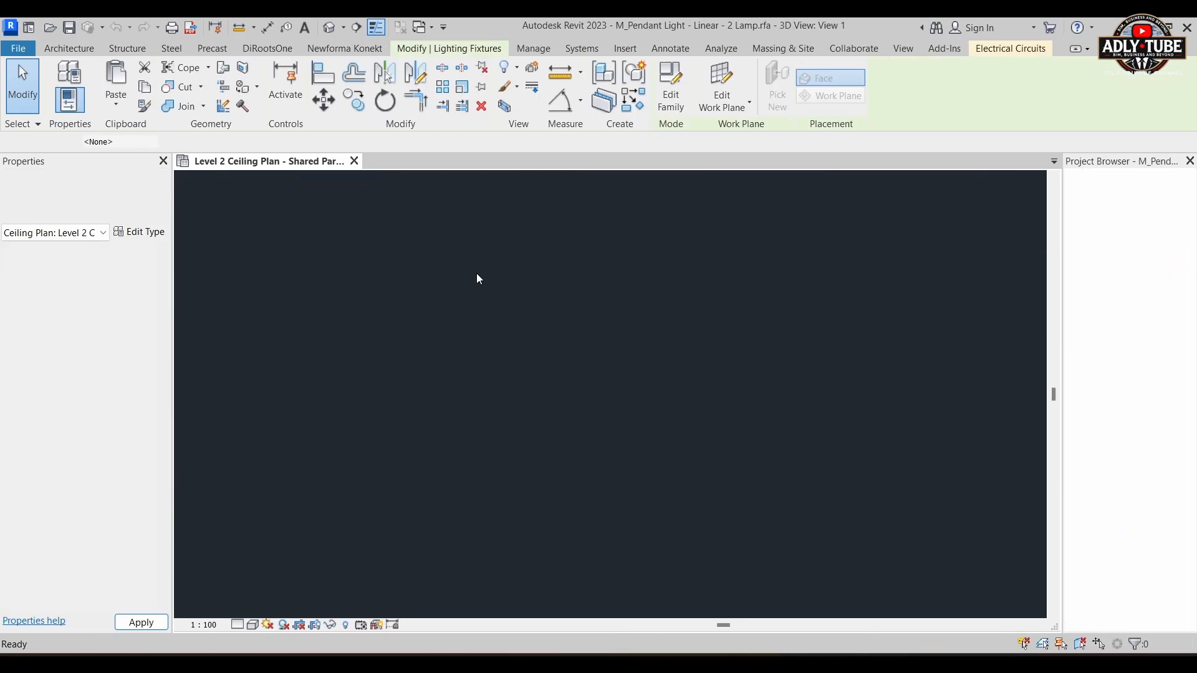
{"action": "left_click", "coordinate": [457, 161]}
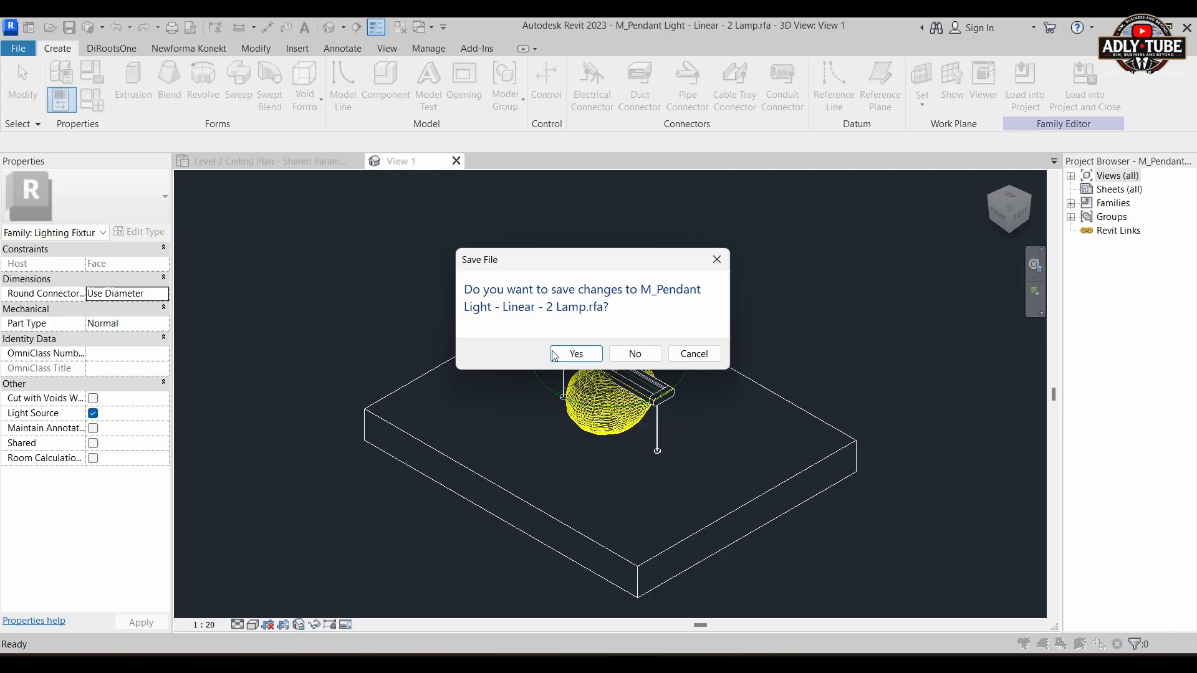
{"action": "left_click", "coordinate": [634, 351]}
- Examine the instance properties of the linear pendant light above the gridded ceiling, nearest the door
{"action": "scroll", "coordinate": [477, 316], "scroll_direction": "down", "scroll_amount": 2}
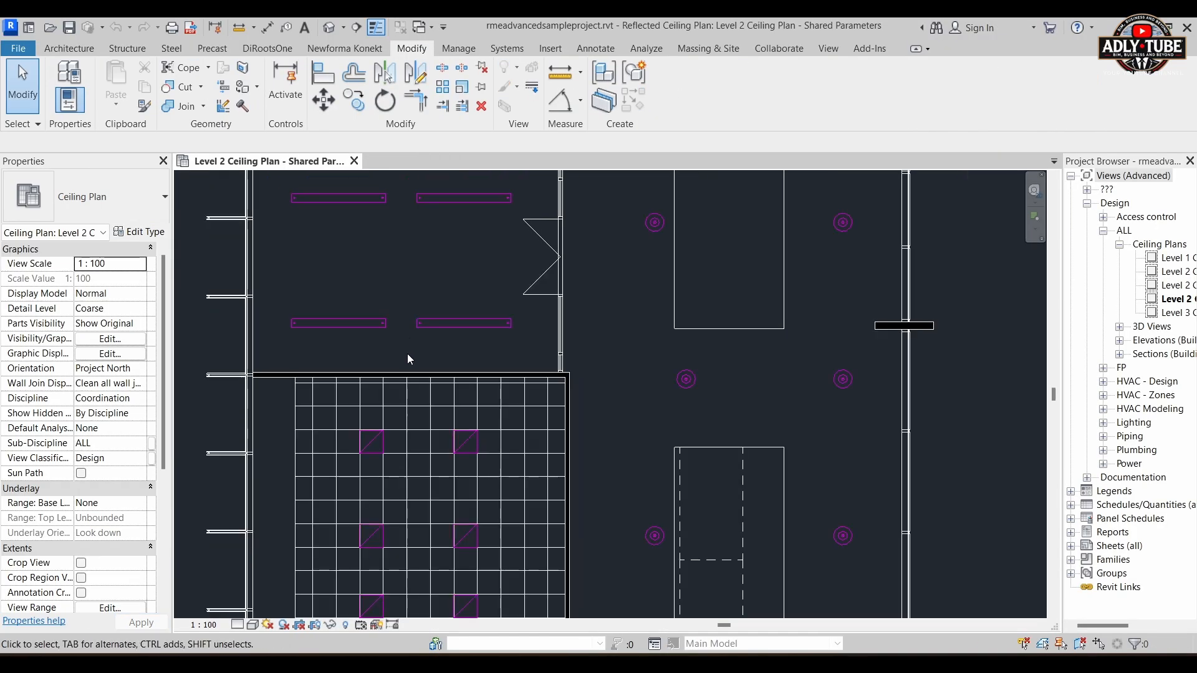
{"action": "scroll", "coordinate": [407, 353], "scroll_direction": "up", "scroll_amount": 3}
{"action": "mouse_move", "coordinate": [480, 261]}
{"action": "middle_mouse_down"}
{"action": "mouse_move", "coordinate": [465, 293]}
{"action": "mouse_move", "coordinate": [462, 271]}
{"action": "middle_mouse_up"}
{"action": "scroll", "coordinate": [491, 326], "scroll_direction": "up", "scroll_amount": 2}
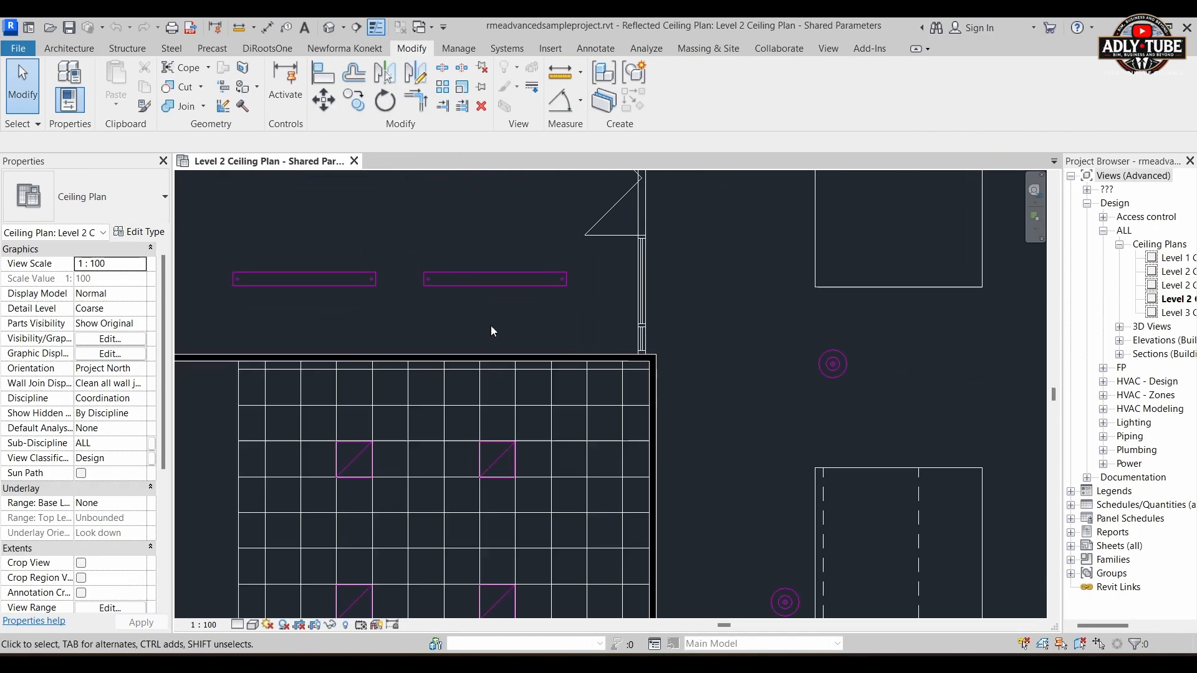
{"action": "left_click", "coordinate": [499, 274]}
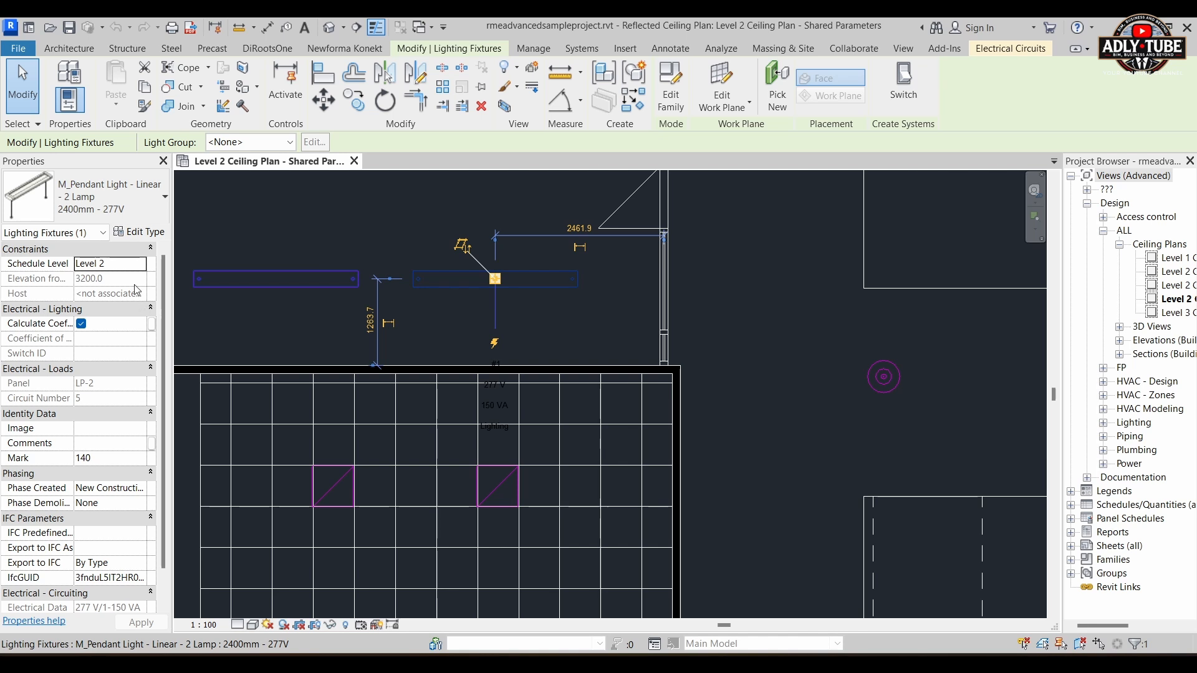
{"action": "scroll", "coordinate": [95, 538], "scroll_direction": "down", "scroll_amount": 2}
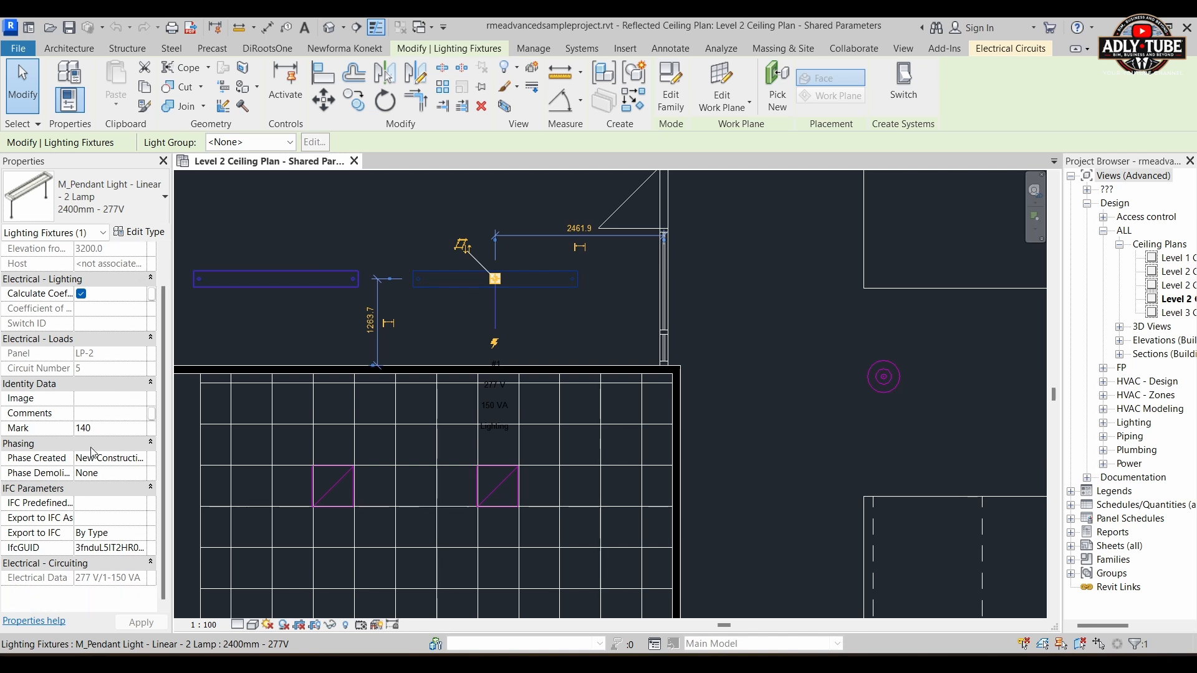
{"action": "scroll", "coordinate": [112, 399], "scroll_direction": "up", "scroll_amount": 2}
{"action": "left_click", "coordinate": [425, 232]}
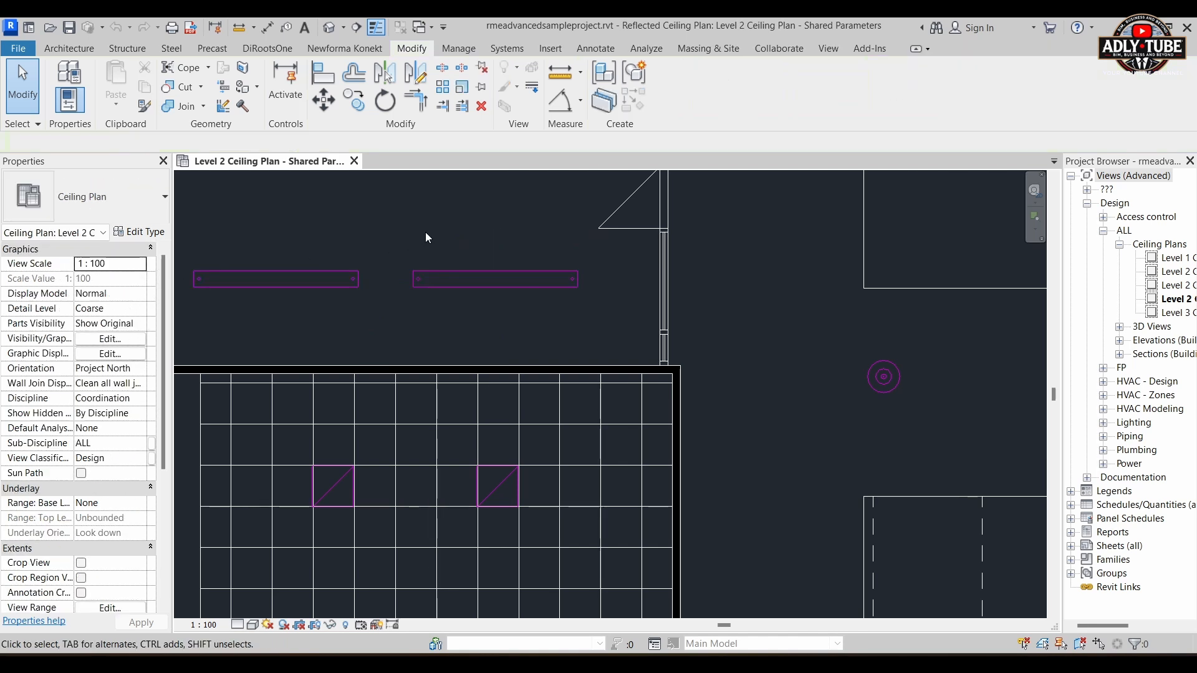
- Open the family of the linear pendant light nearest the door for editing
{"action": "left_click", "coordinate": [518, 276]}
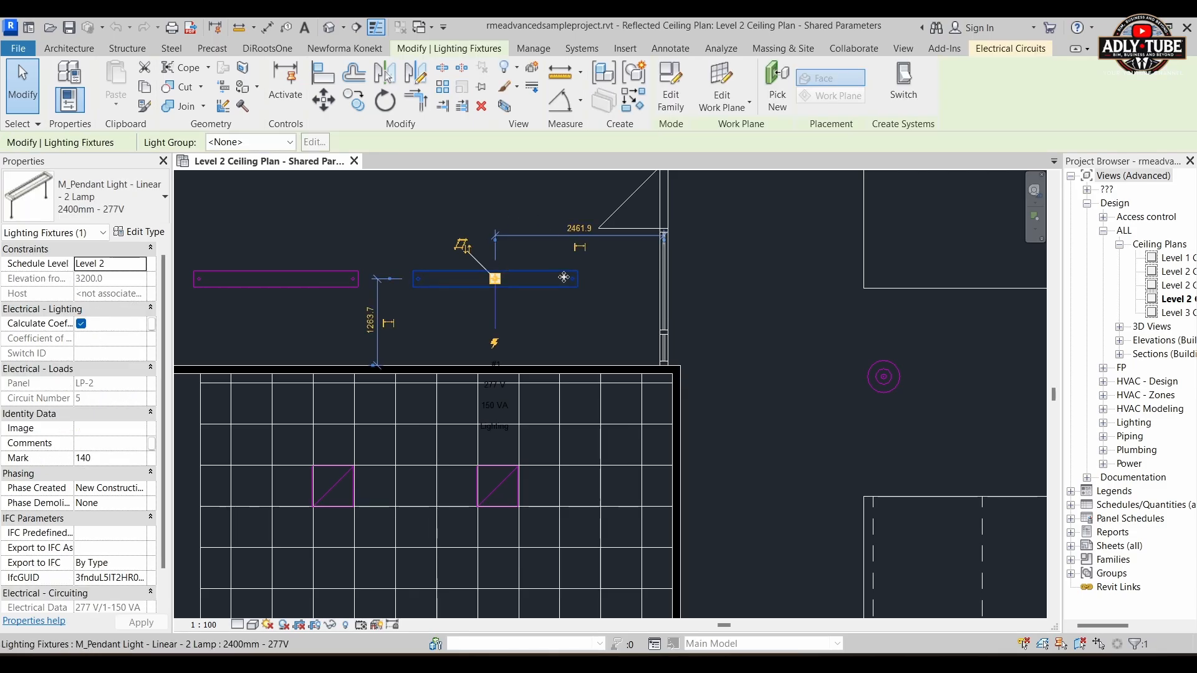
{"action": "left_click", "coordinate": [671, 87]}
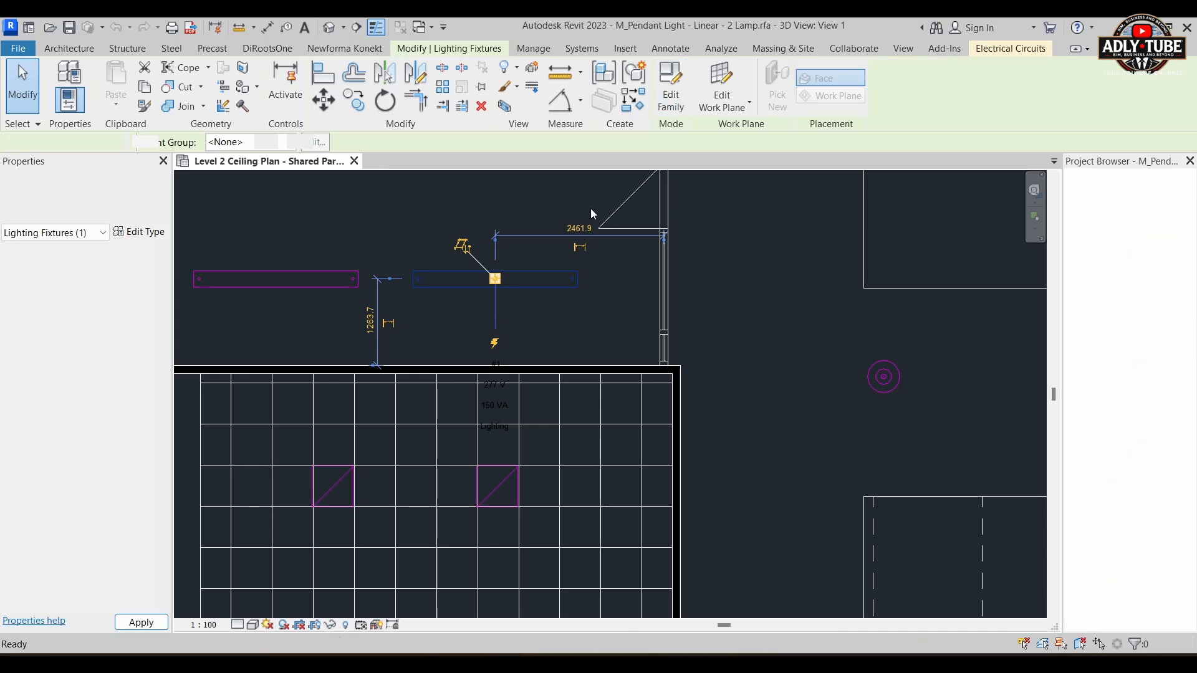
{"action": "middle_click_drag", "start_coordinate": [726, 302], "coordinate": [714, 267]}
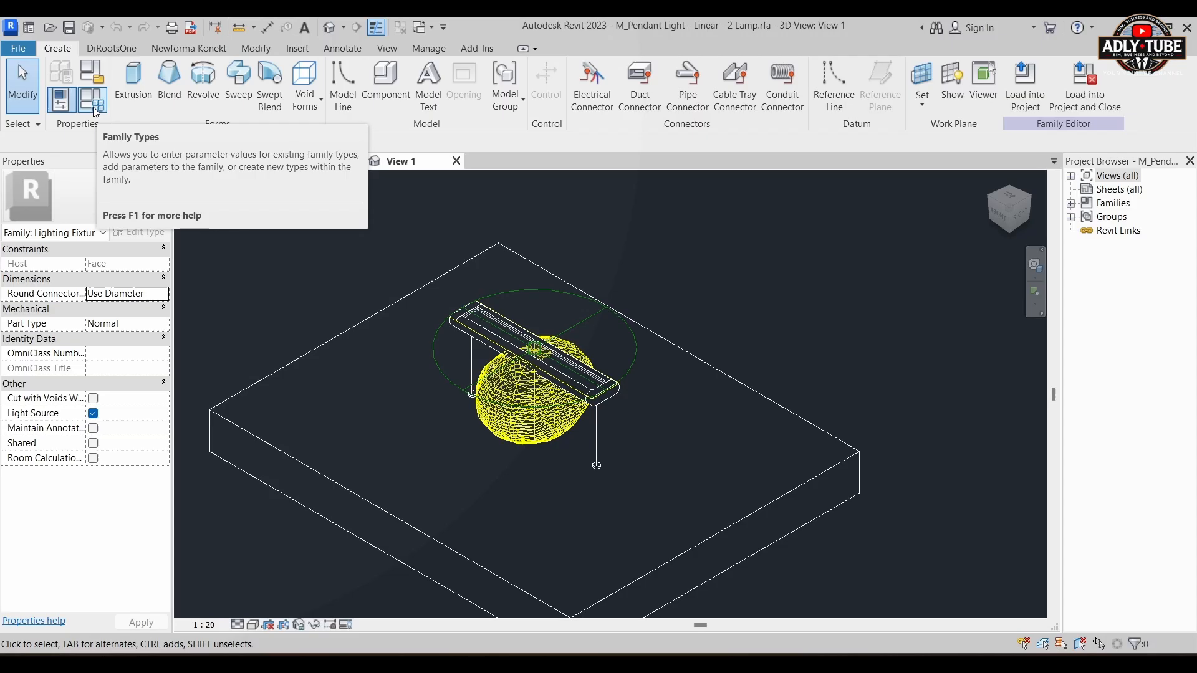
- Start a new shared parameter in the pendant light's family types, using Suspension Height from the Lighting Fixtures Parameters group
{"action": "left_click", "coordinate": [92, 106]}
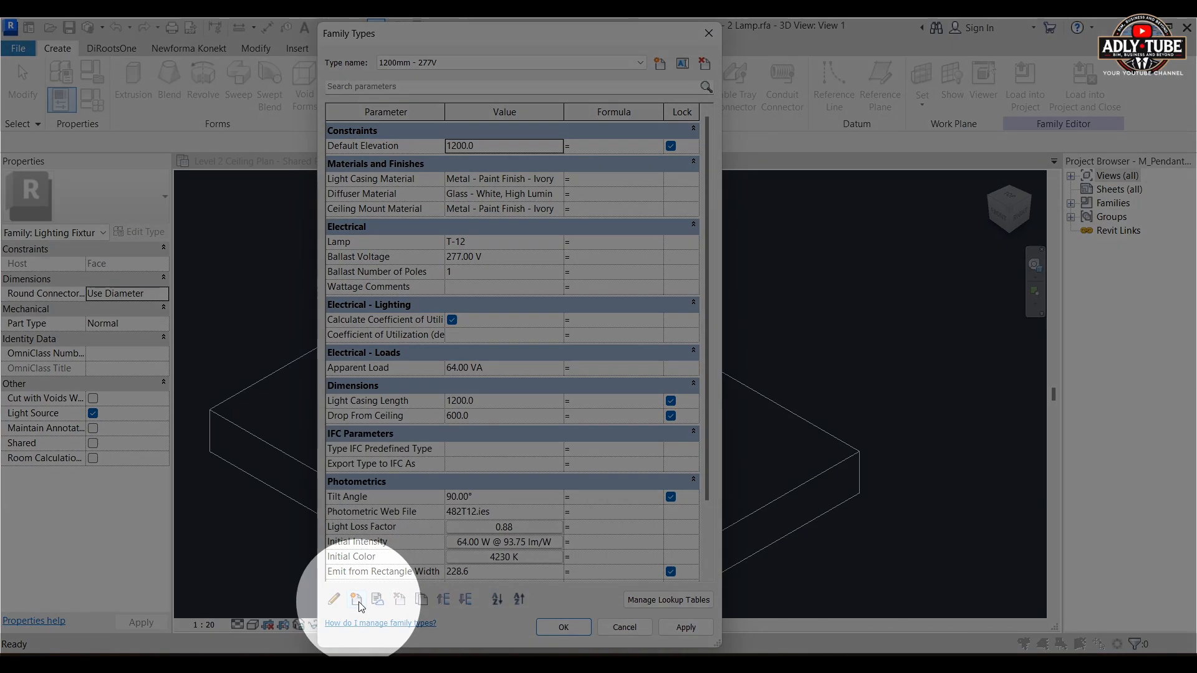
{"action": "left_click", "coordinate": [358, 600]}
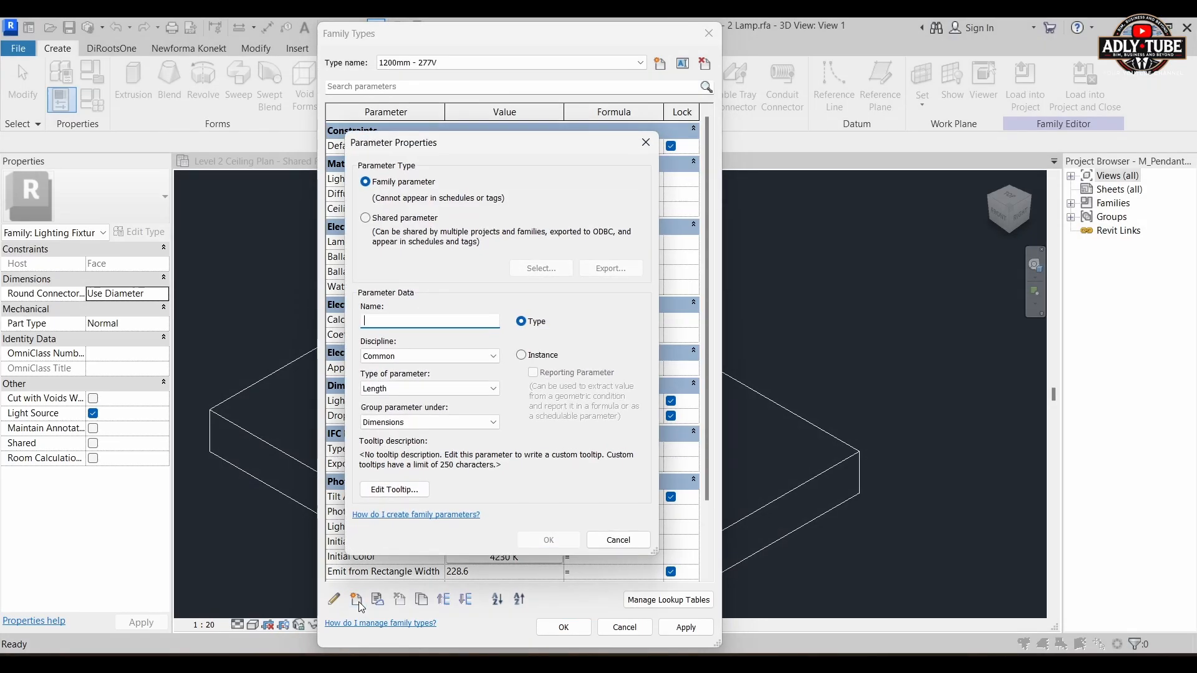
{"action": "left_click", "coordinate": [404, 219]}
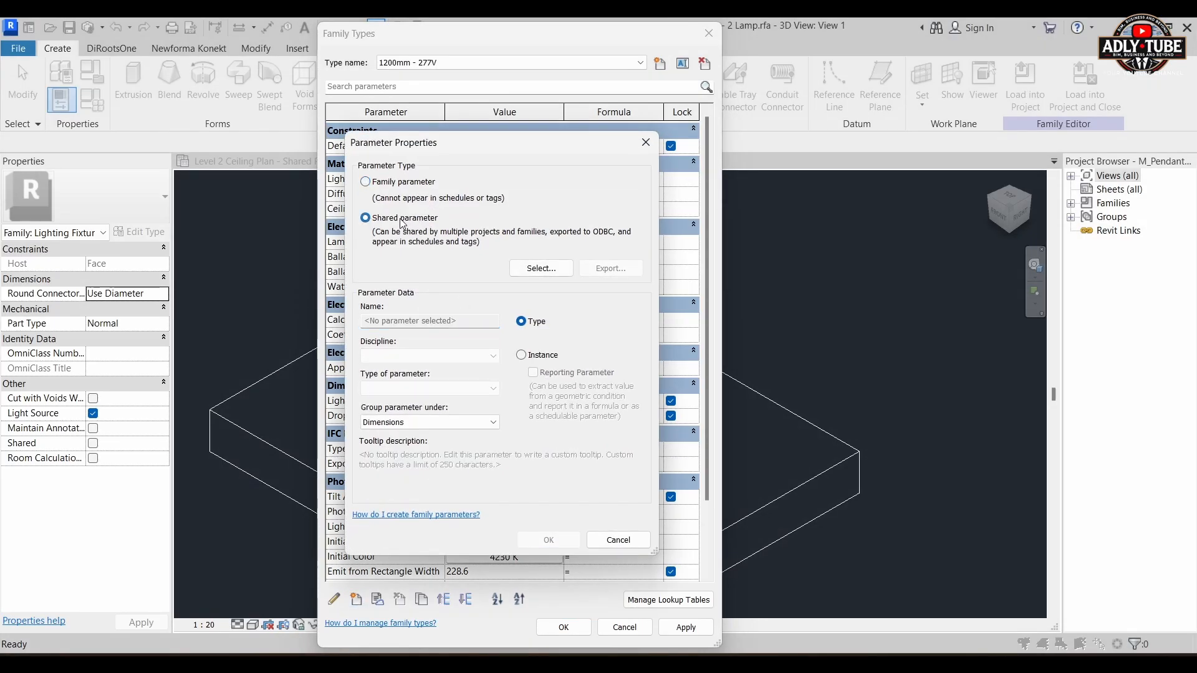
{"action": "left_click", "coordinate": [530, 268]}
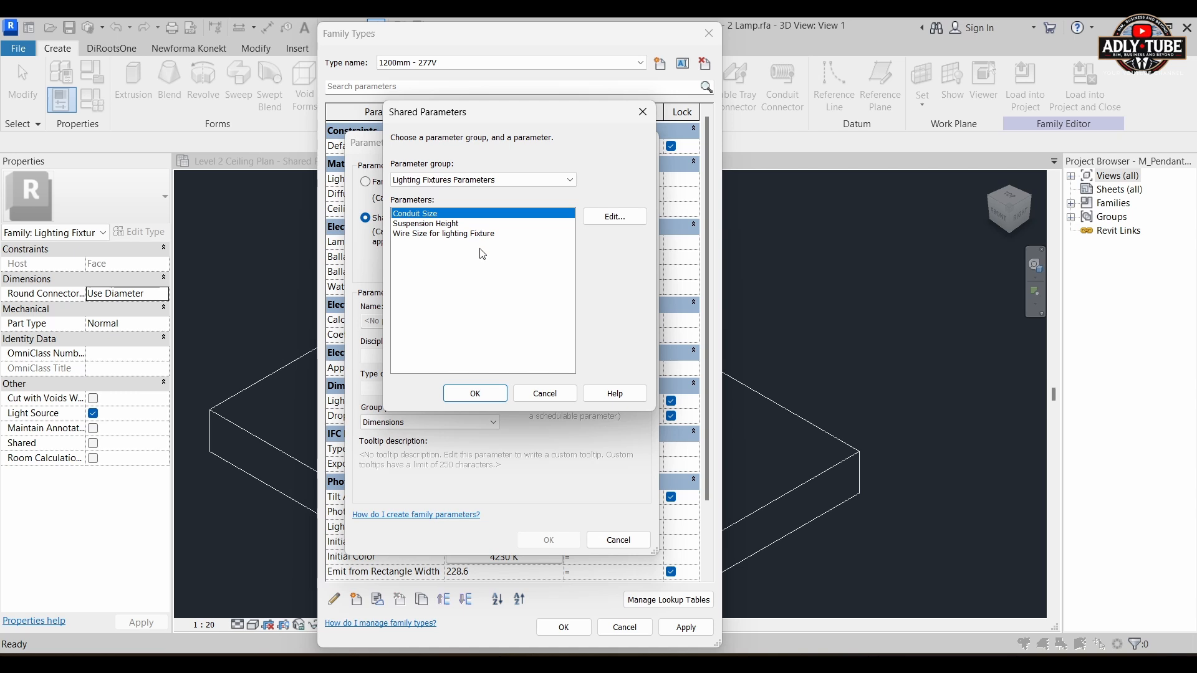
{"action": "left_click", "coordinate": [449, 225]}
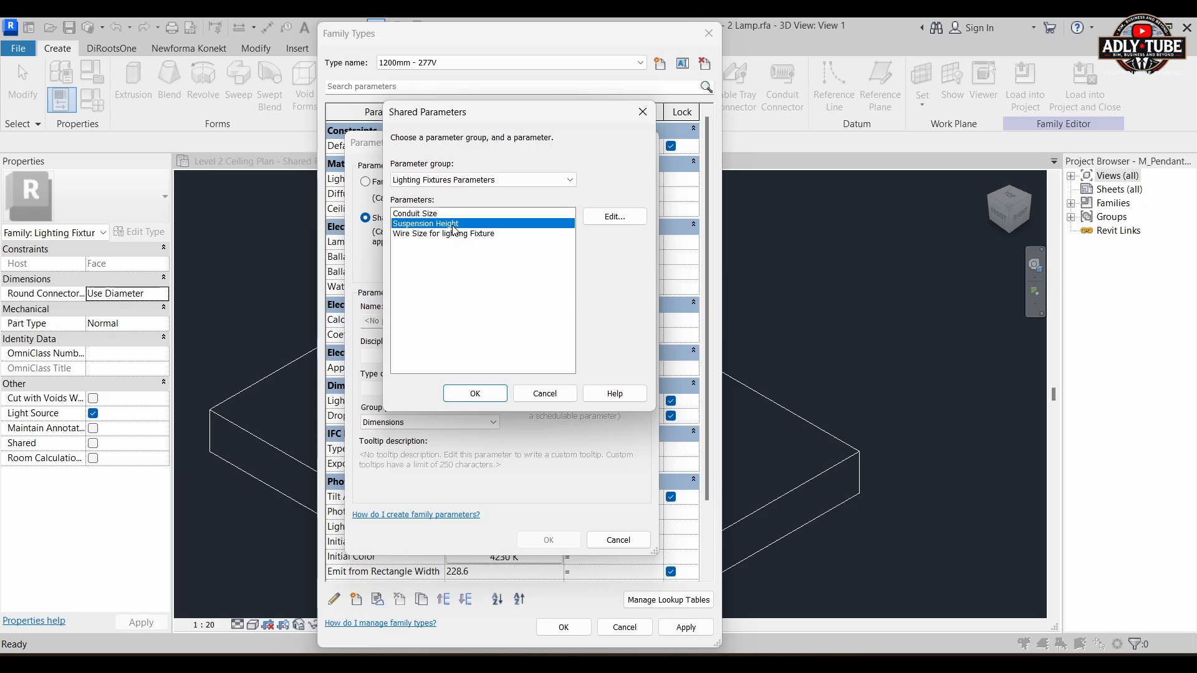
{"action": "left_click", "coordinate": [477, 393]}
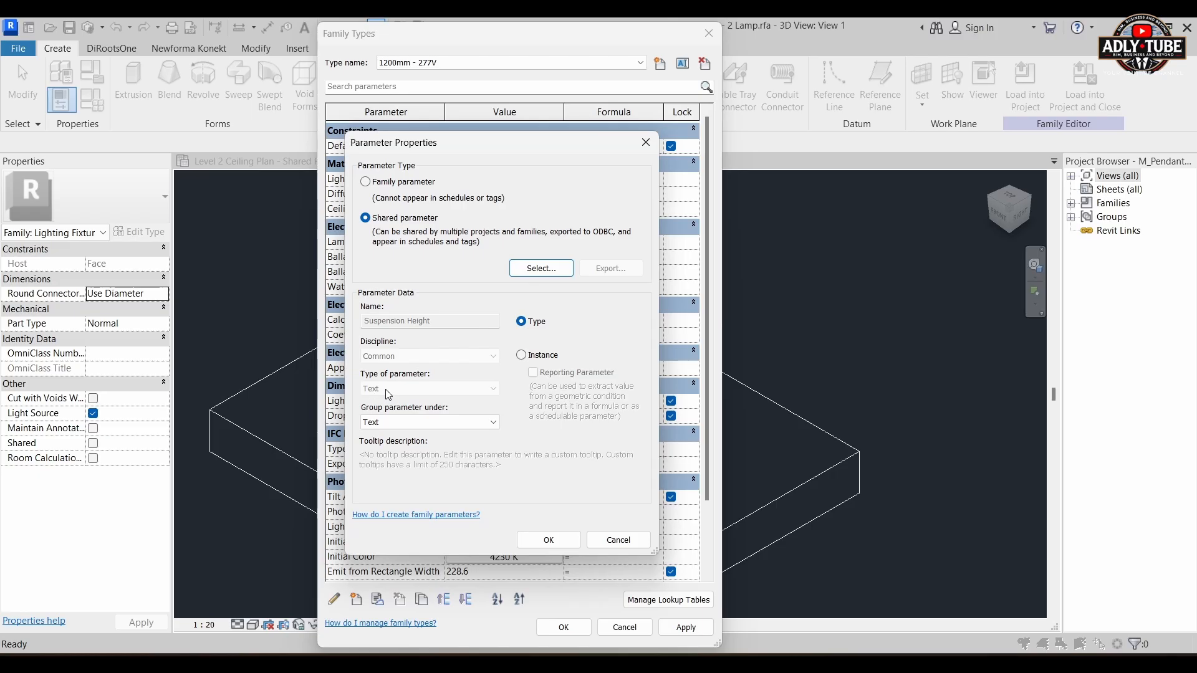
- Group the Suspension Height parameter under Data, make it an instance parameter, and confirm it in the family types
{"action": "left_click", "coordinate": [391, 429]}
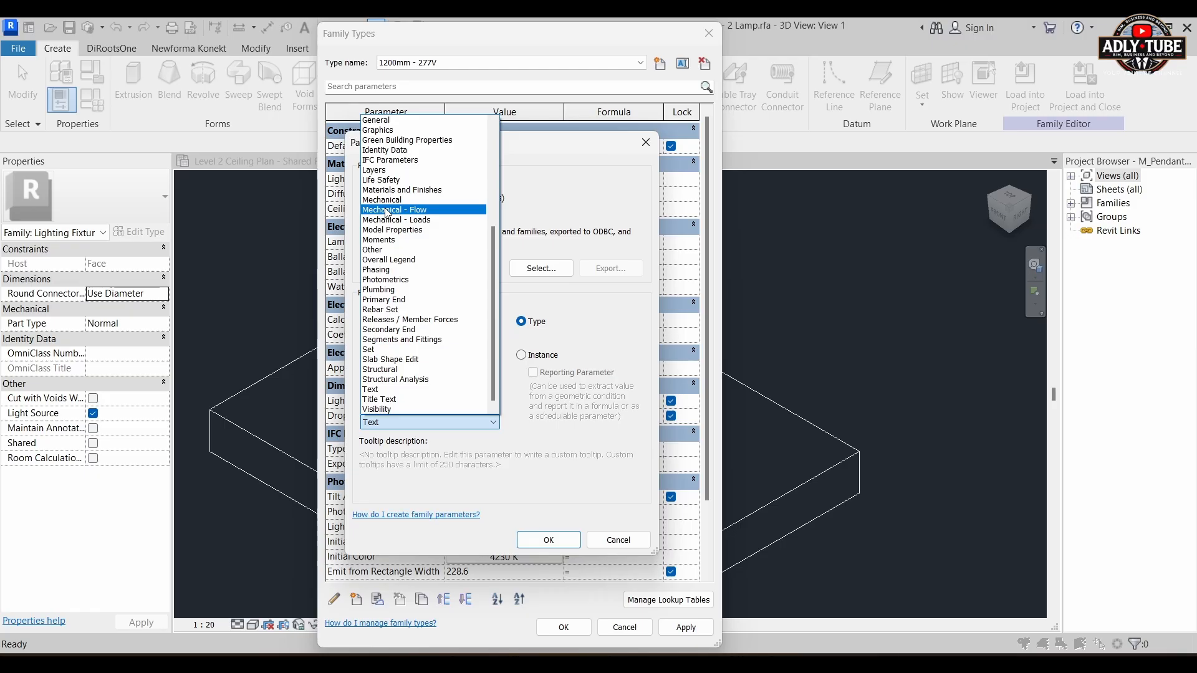
{"action": "scroll", "coordinate": [387, 214], "scroll_direction": "up", "scroll_amount": 4}
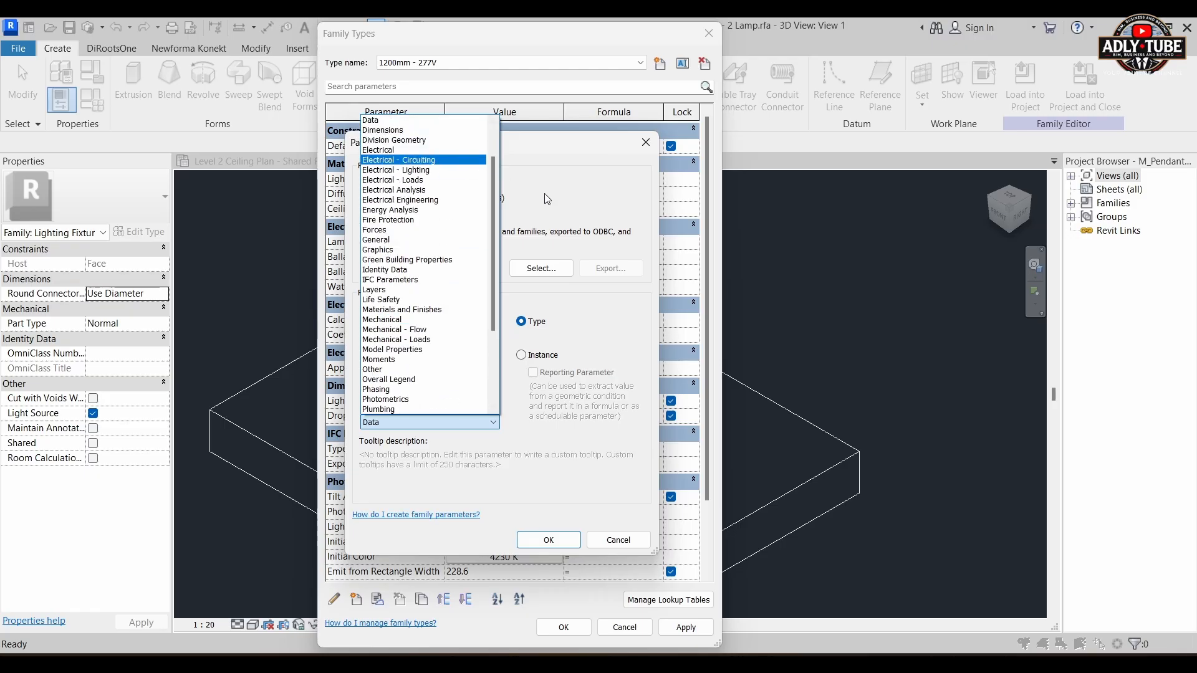
{"action": "left_click", "coordinate": [381, 121]}
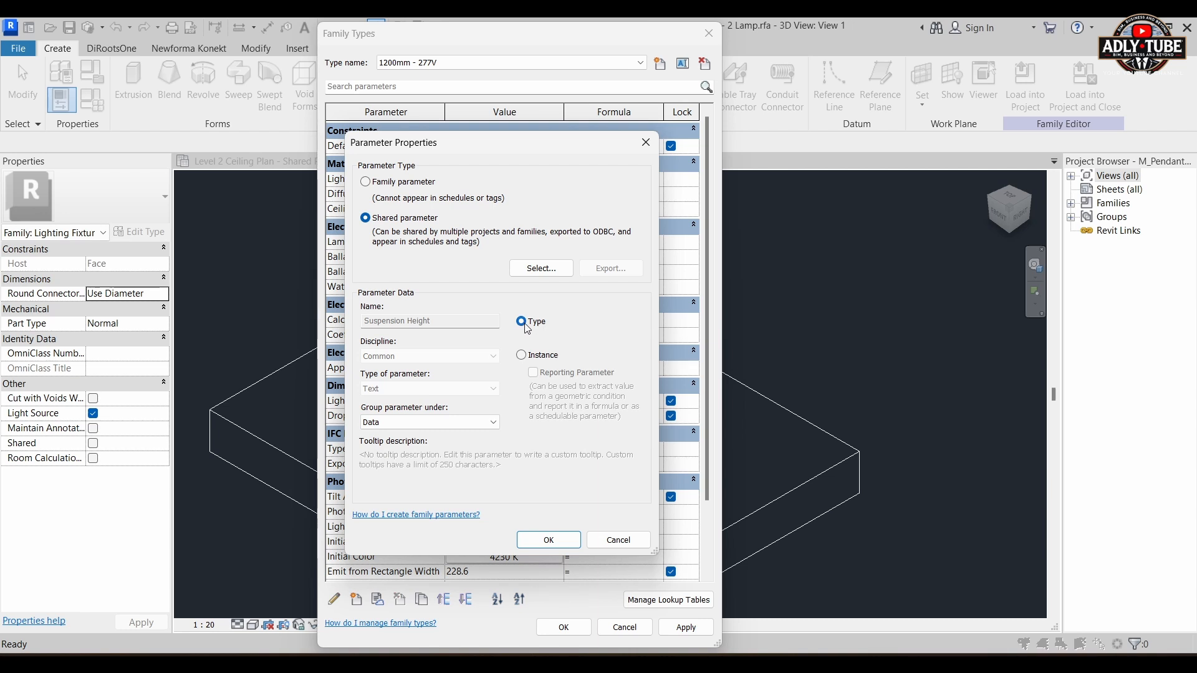
{"action": "left_click", "coordinate": [522, 356]}
{"action": "left_click", "coordinate": [541, 540]}
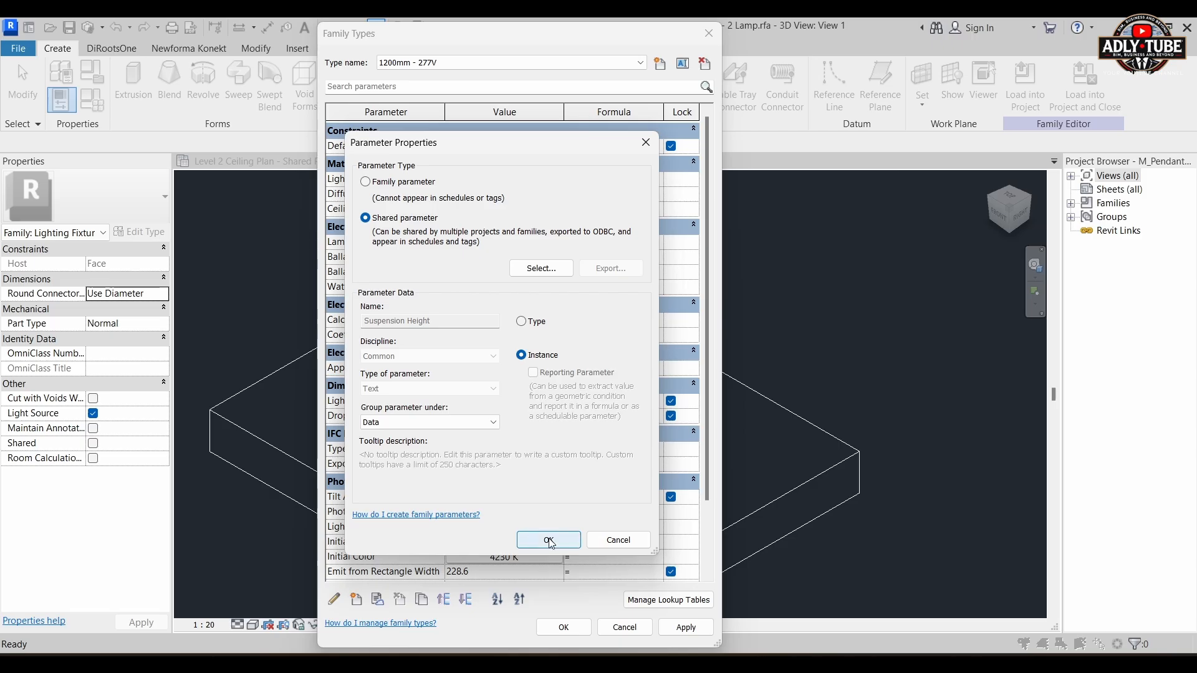
{"action": "scroll", "coordinate": [487, 473], "scroll_direction": "down", "scroll_amount": 1}
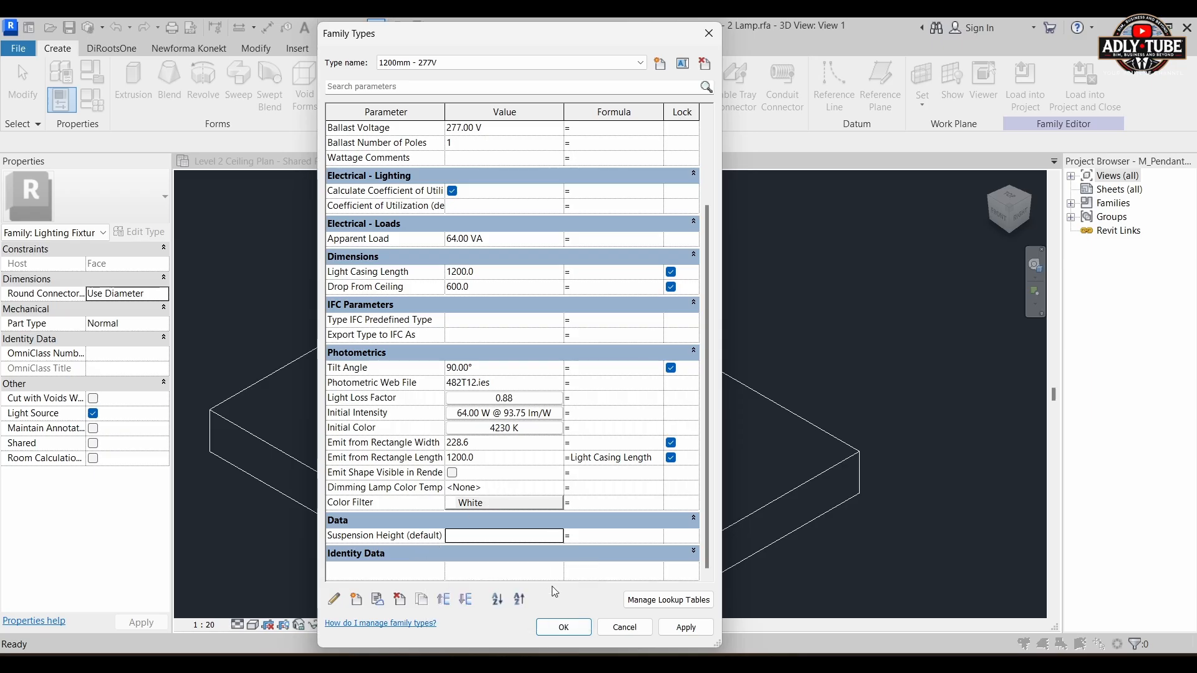
{"action": "left_click", "coordinate": [564, 628]}
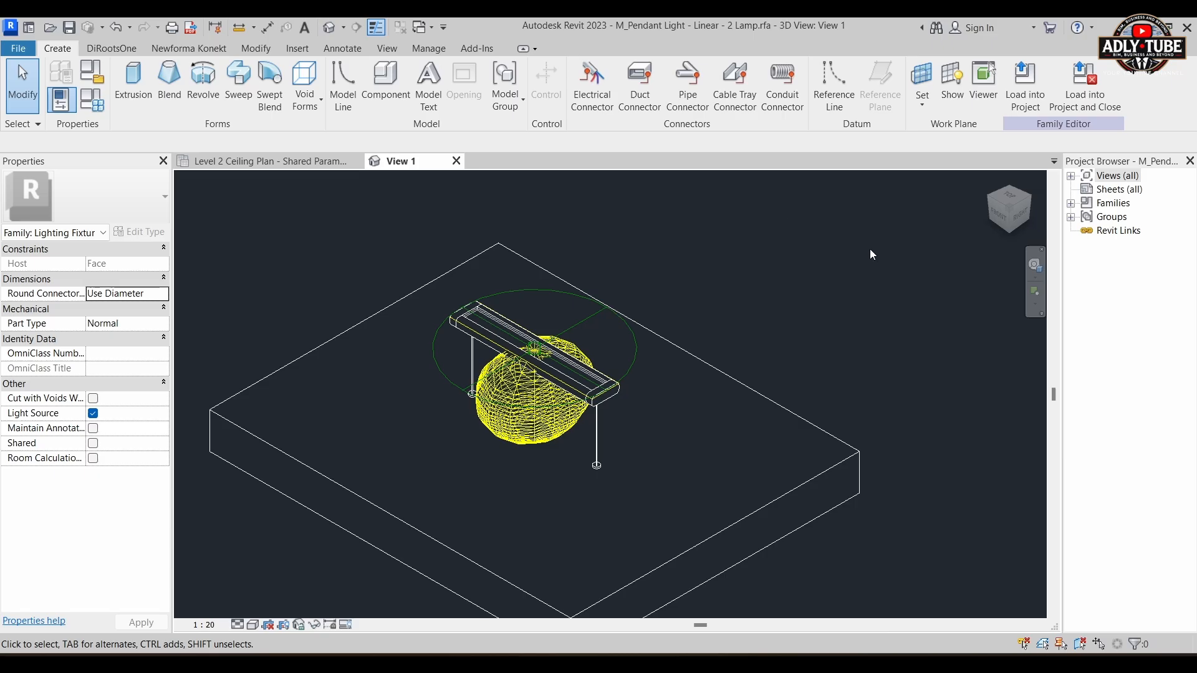
- Load the pendant light family into the project, overwriting the existing version and its parameter values
{"action": "left_click", "coordinate": [1026, 99]}
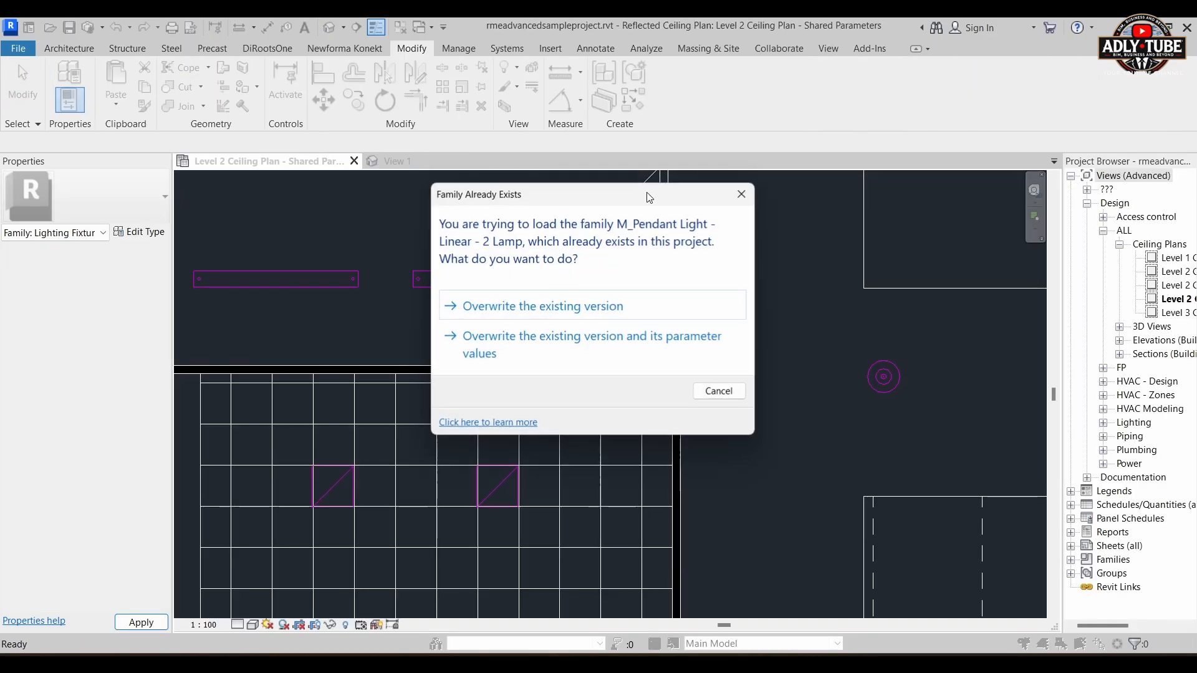
{"action": "left_click", "coordinate": [555, 352]}
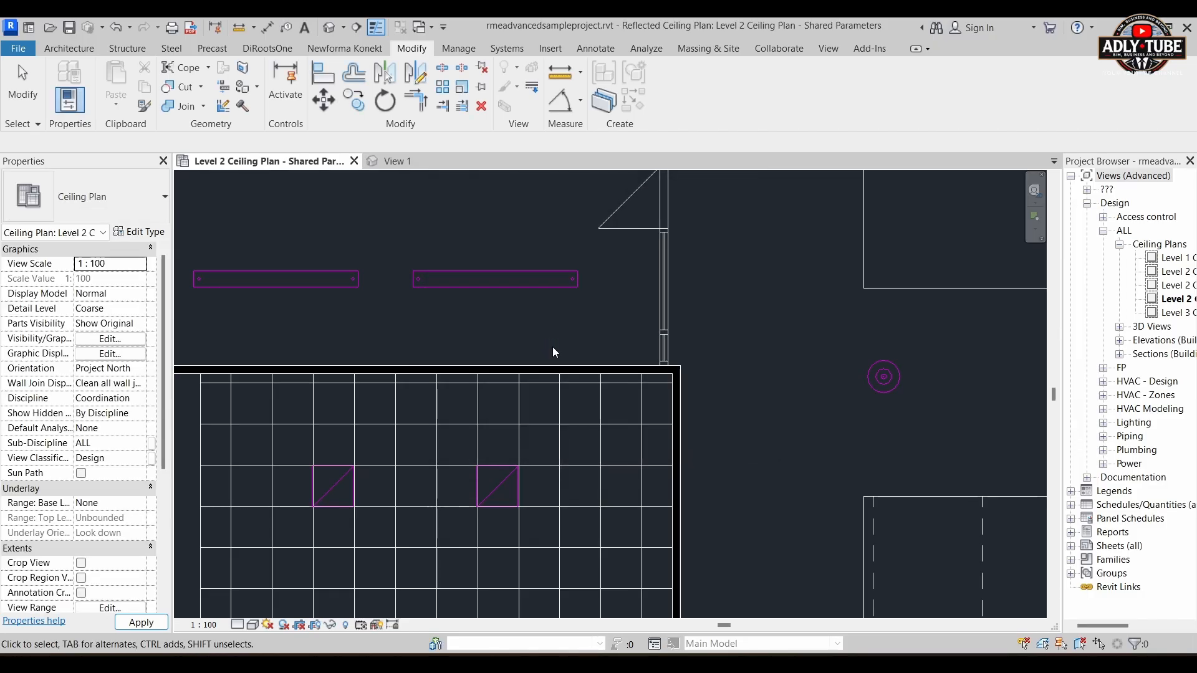
- Set the Suspension Height of the linear pendant light nearest the door to 2500 mm
{"action": "left_click", "coordinate": [535, 289]}
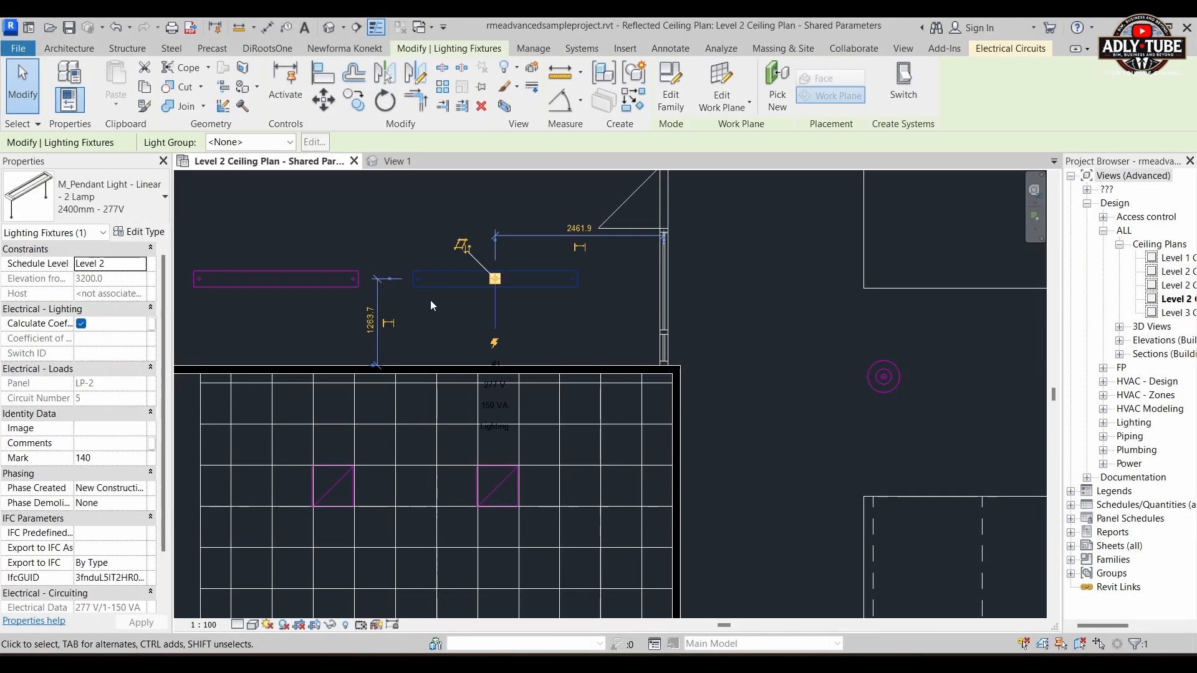
{"action": "scroll", "coordinate": [57, 604], "scroll_direction": "down", "scroll_amount": 2}
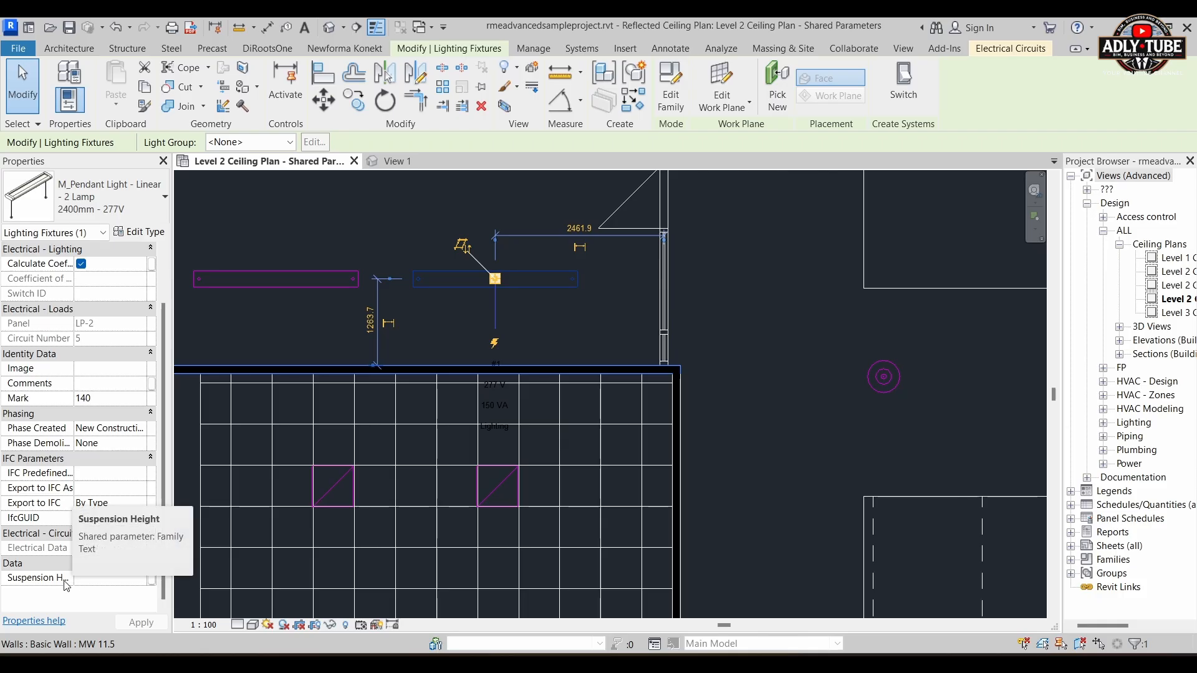
{"action": "left_click_drag", "start_coordinate": [172, 324], "coordinate": [311, 326]}
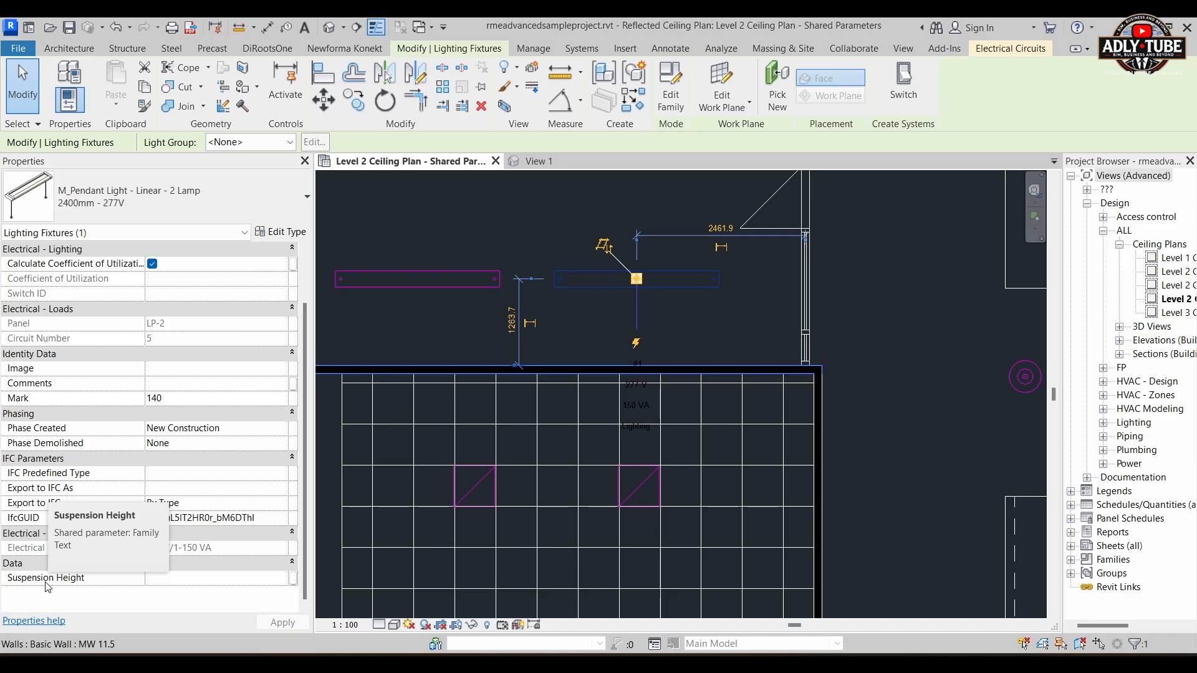
{"action": "left_click", "coordinate": [218, 579]}
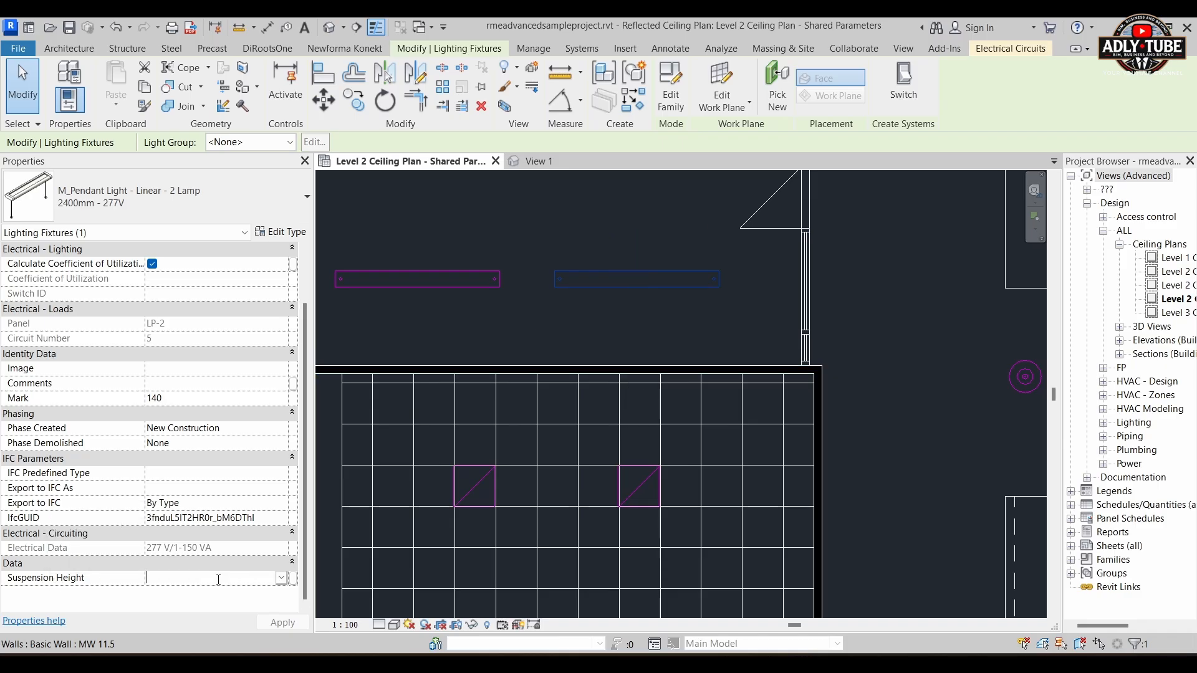
{"action": "type", "text": "2500"}
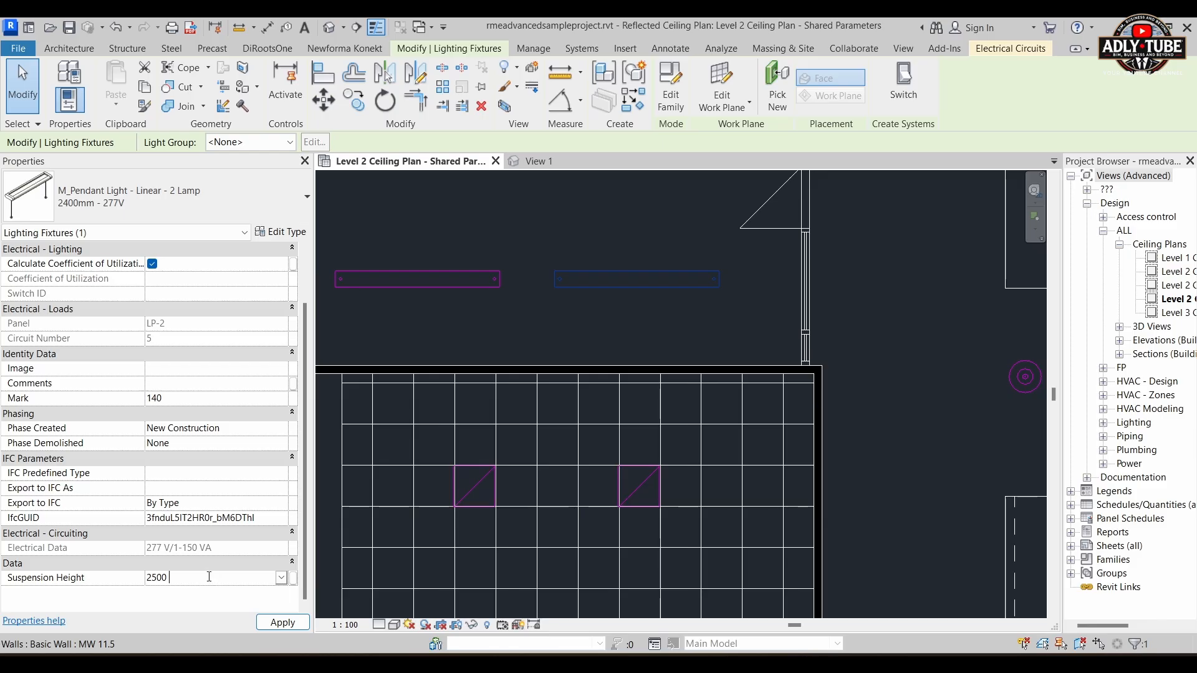
{"action": "type", "text": " MM"}
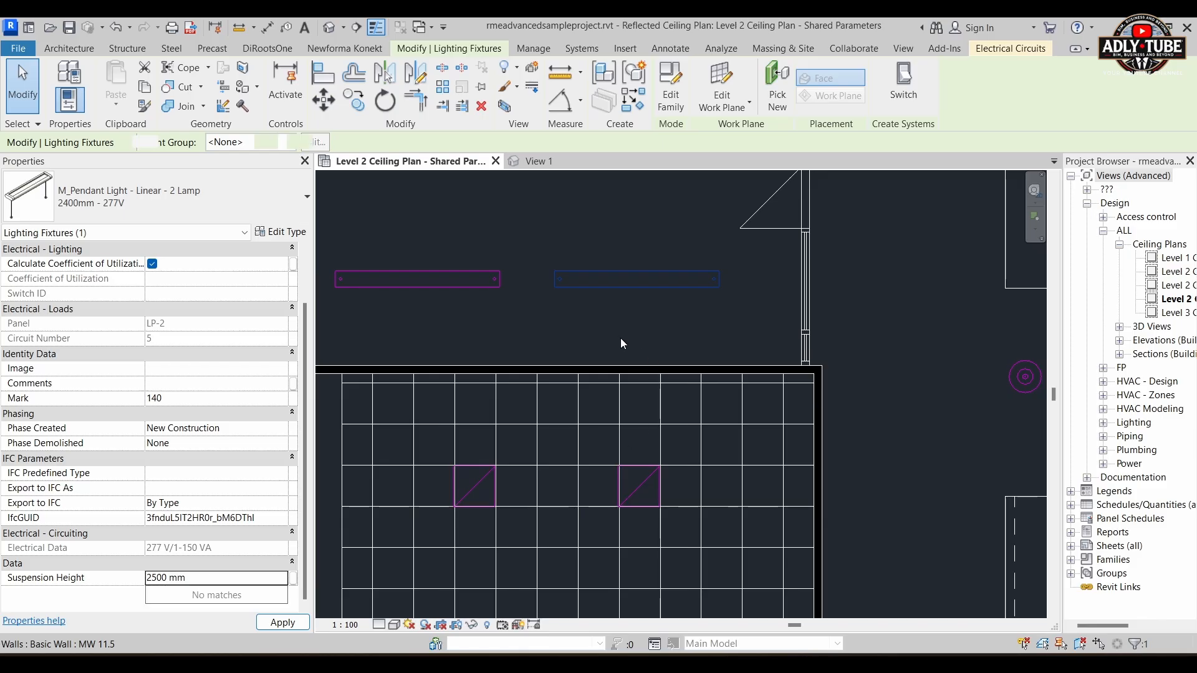
{"action": "left_click", "coordinate": [567, 194]}
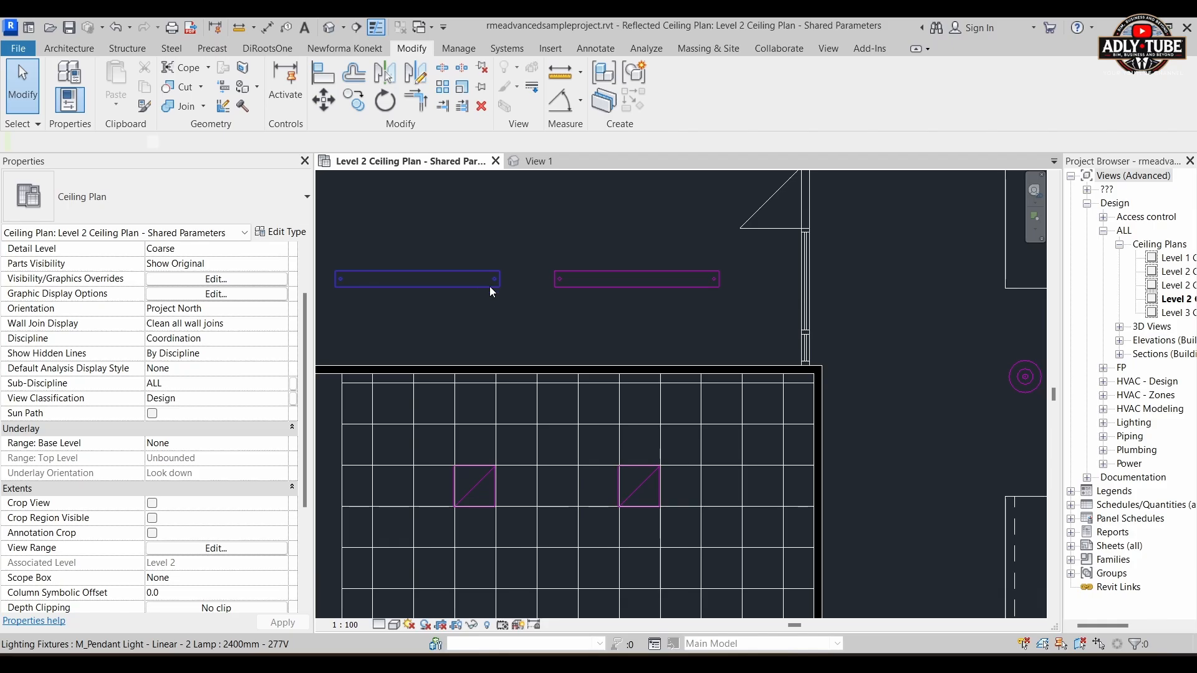
- Check the instance properties of the other linear pendant light and a nearby disk pendant light for the Suspension Height parameter
{"action": "left_click", "coordinate": [489, 286]}
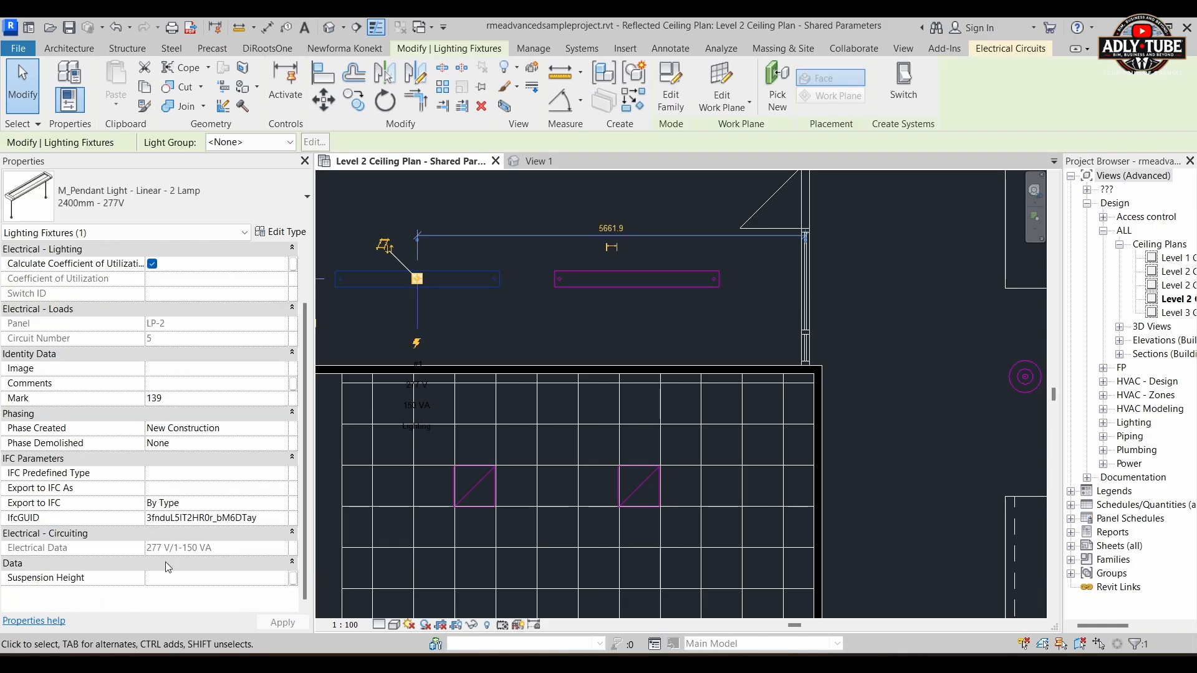
{"action": "left_click", "coordinate": [532, 207]}
{"action": "scroll", "coordinate": [529, 250], "scroll_direction": "down", "scroll_amount": 2}
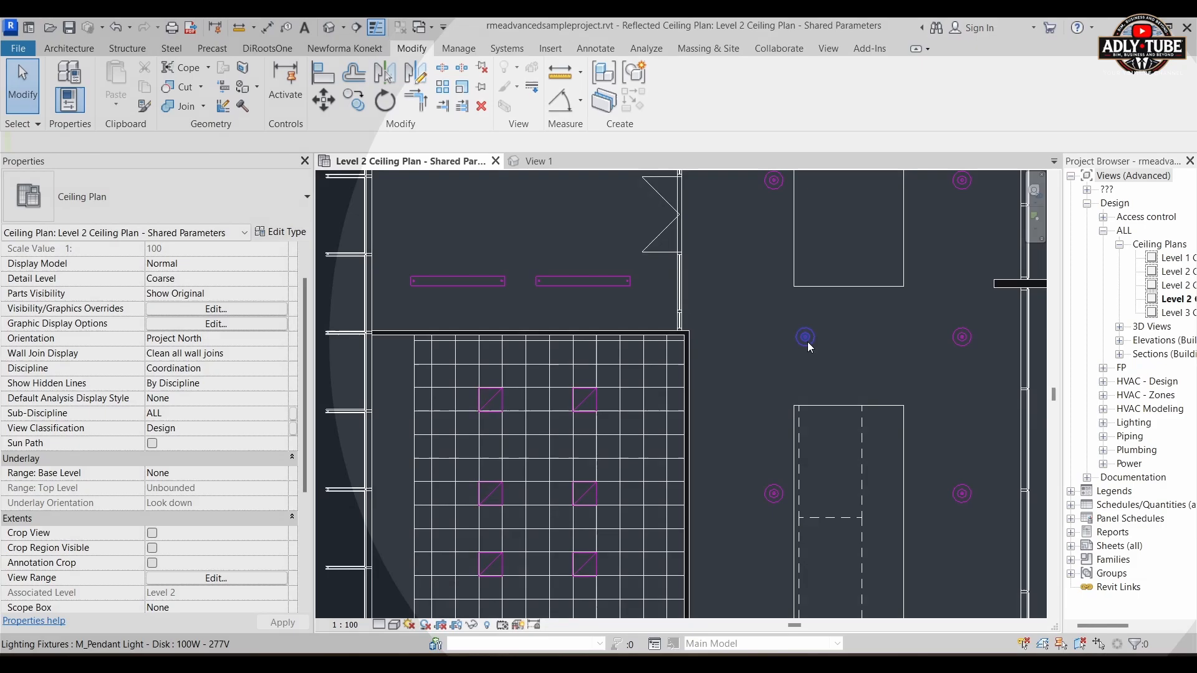
{"action": "left_click", "coordinate": [806, 342]}
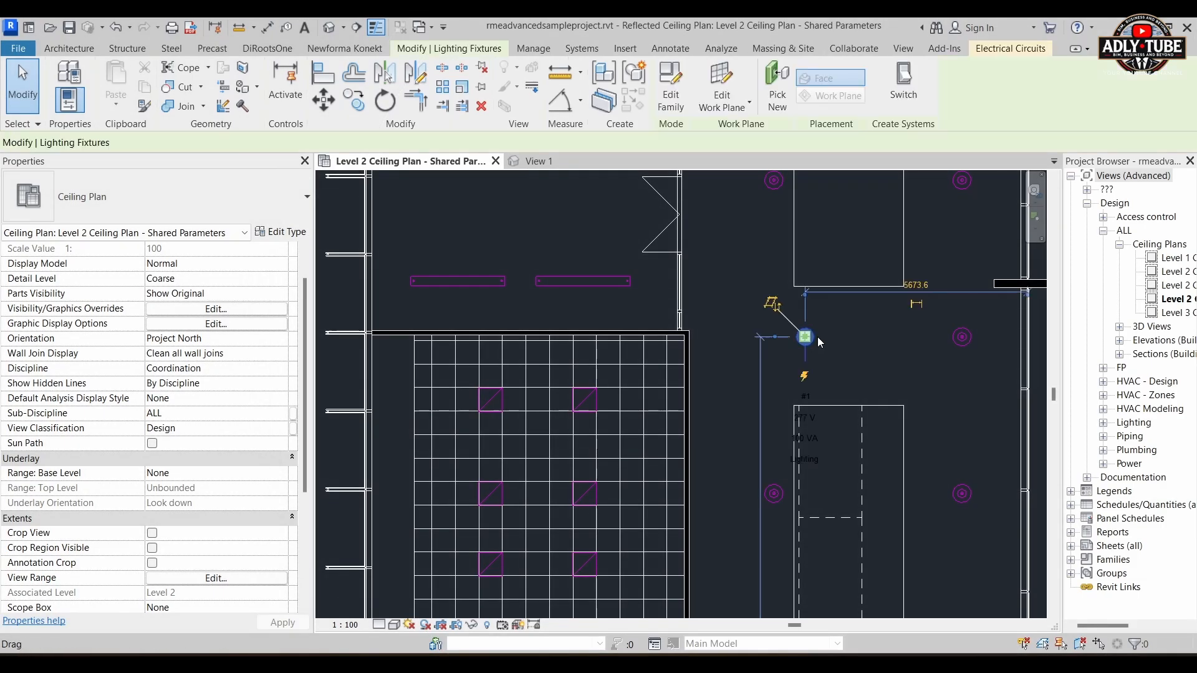
{"action": "left_click", "coordinate": [844, 344]}
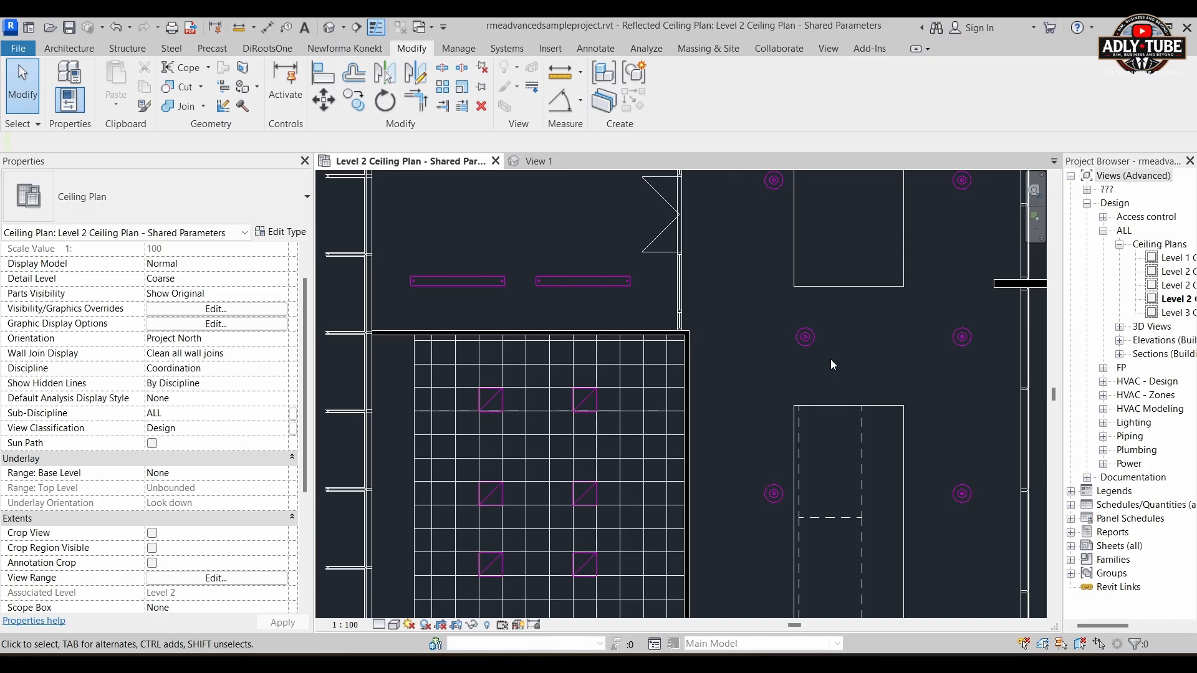
{"action": "left_click", "coordinate": [809, 343]}
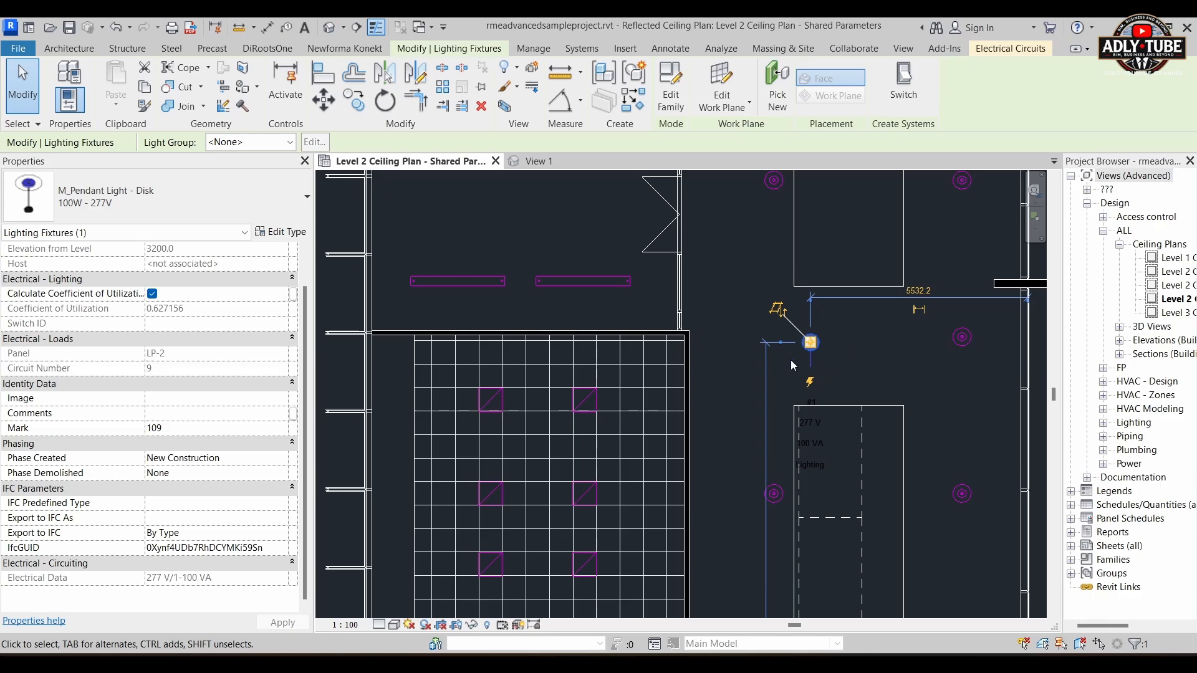
{"action": "left_click", "coordinate": [719, 460]}
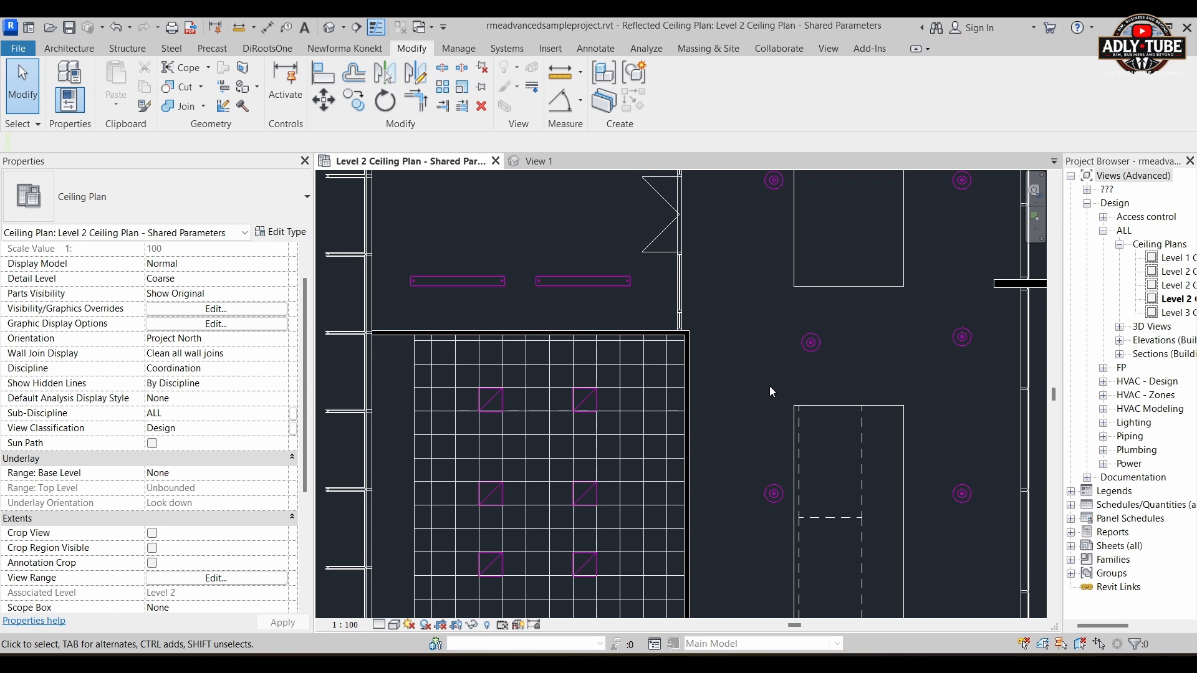
- Open the family of the disk pendant light between the two rectangular openings for editing
{"action": "left_click", "coordinate": [809, 349]}
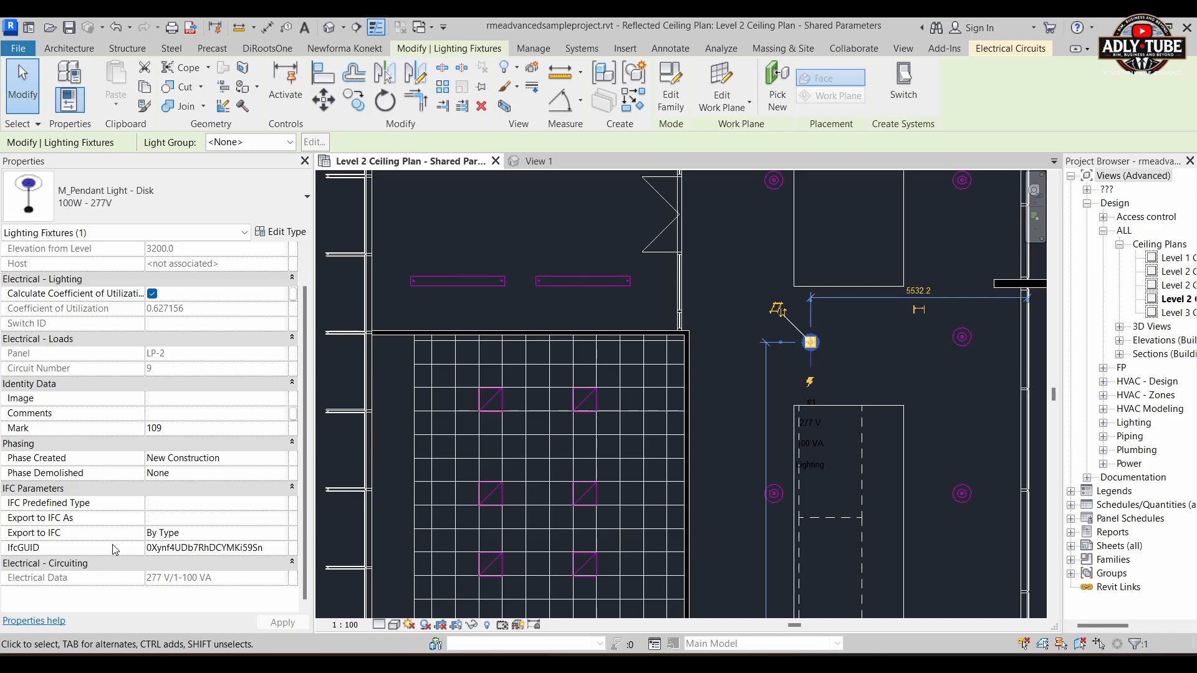
{"action": "scroll", "coordinate": [132, 387], "scroll_direction": "up", "scroll_amount": 2}
{"action": "scroll", "coordinate": [143, 274], "scroll_direction": "down", "scroll_amount": 2}
{"action": "left_click", "coordinate": [674, 99]}
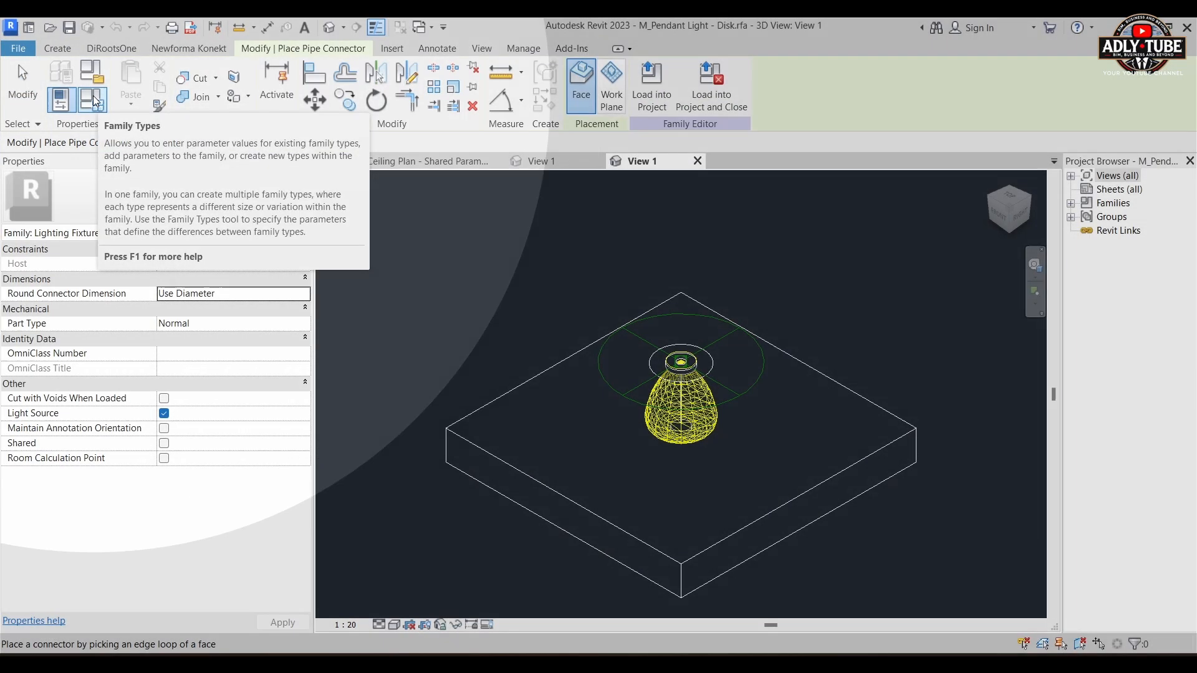
- Start a new shared parameter in the disk pendant's family types, using Suspension Height from the Lighting Fixtures Parameters group
{"action": "left_click", "coordinate": [97, 102]}
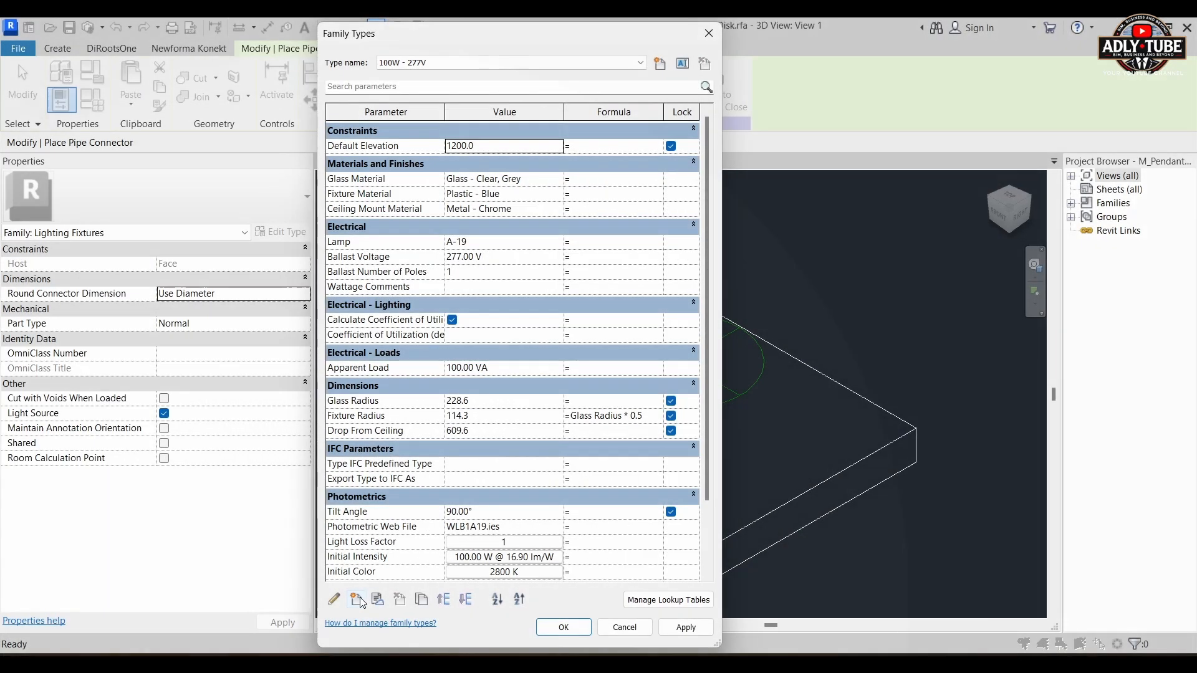
{"action": "left_click", "coordinate": [357, 600]}
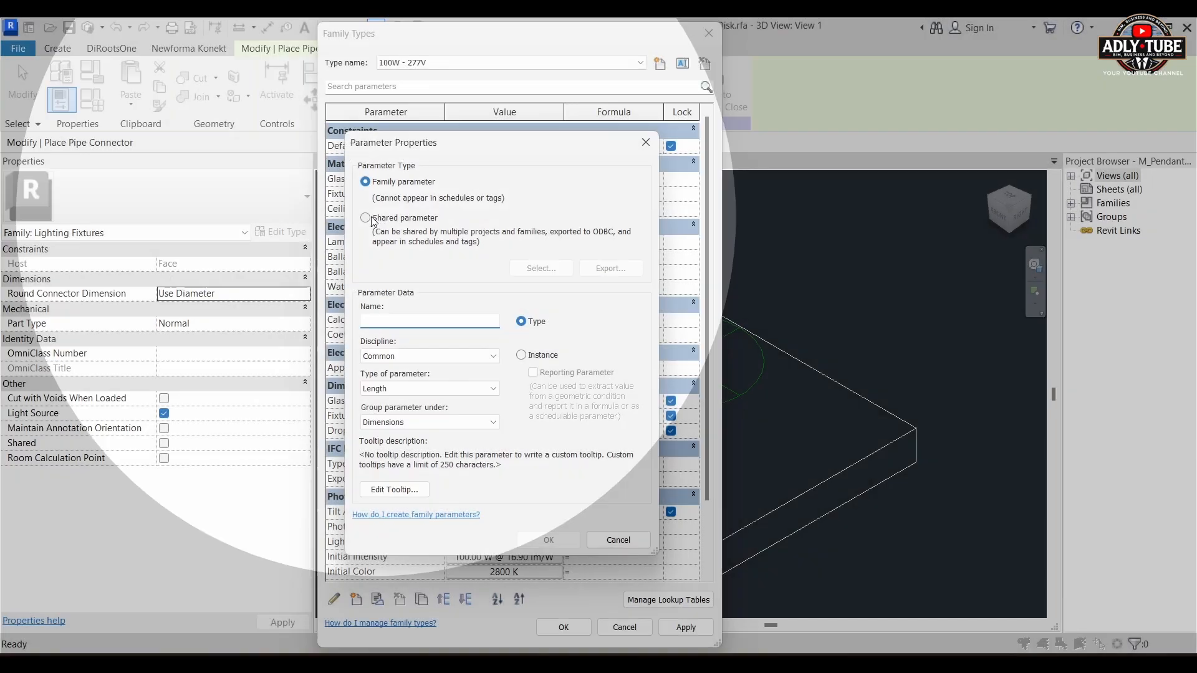
{"action": "left_click", "coordinate": [382, 223]}
{"action": "left_click", "coordinate": [527, 277]}
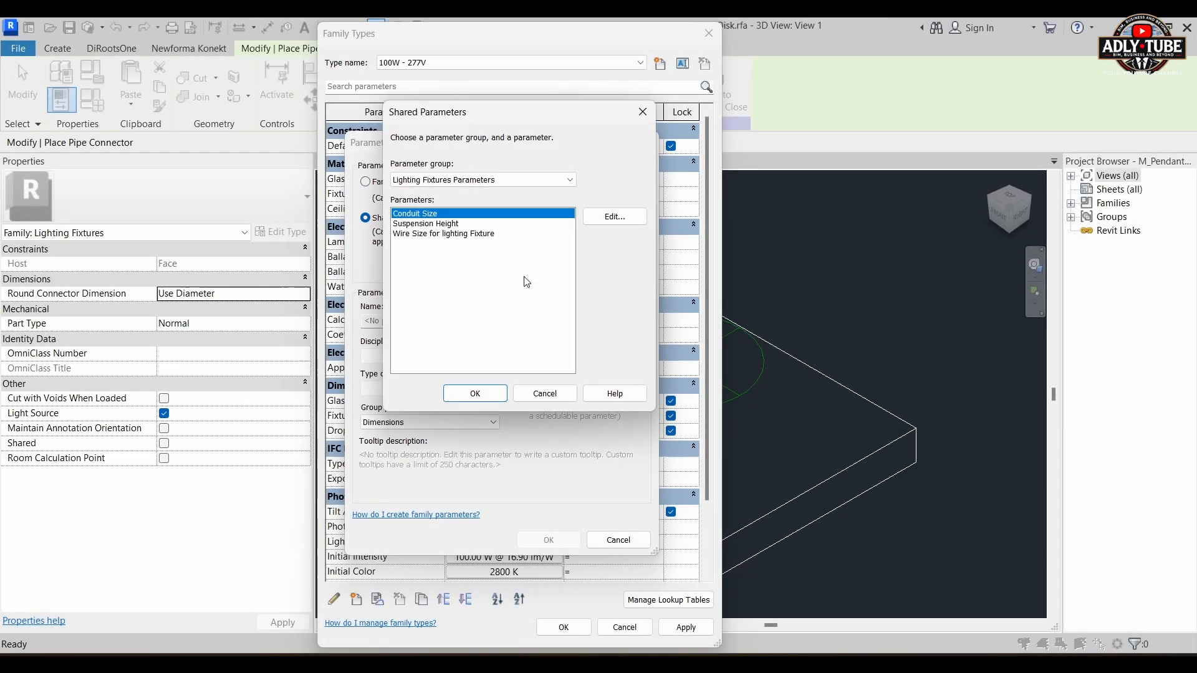
{"action": "left_click", "coordinate": [432, 225]}
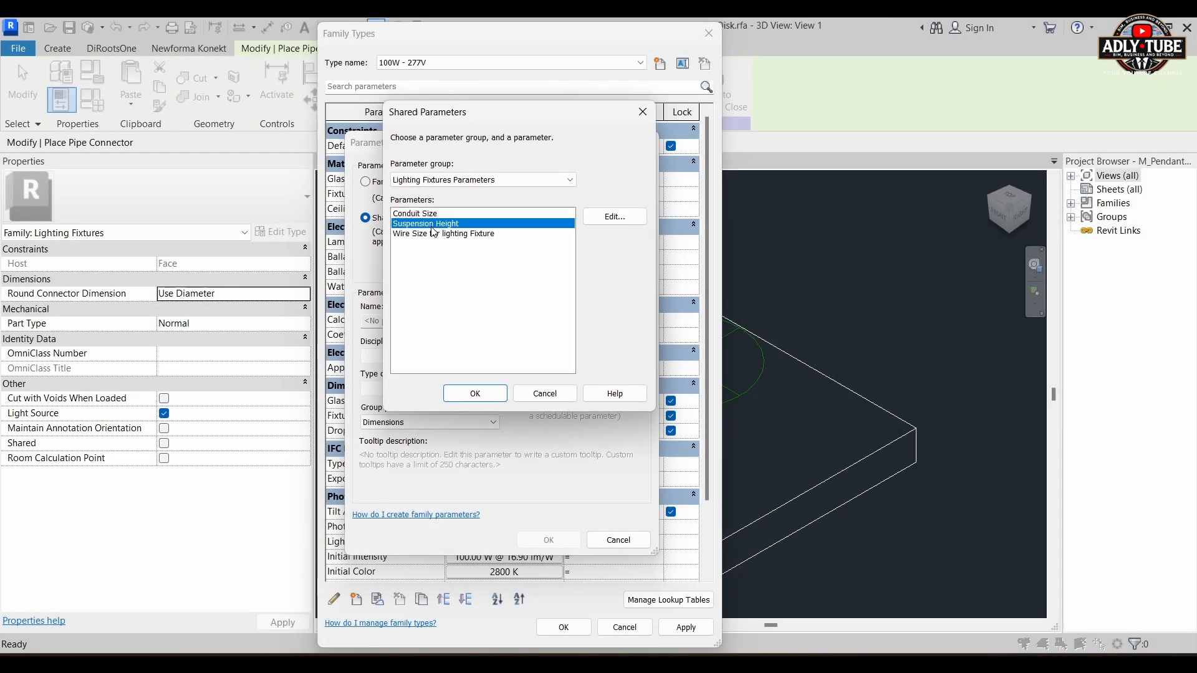
{"action": "left_click", "coordinate": [475, 393]}
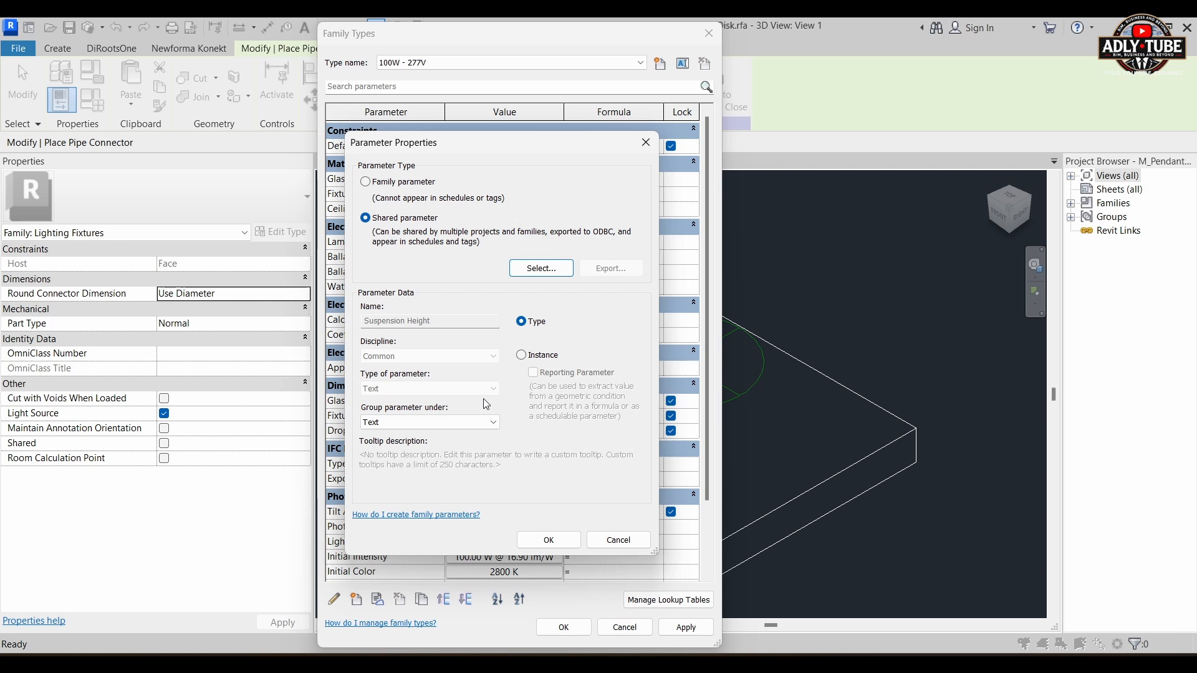
- Group the disk pendant's Suspension Height parameter under Data, make it an instance parameter, and confirm the family types
{"action": "left_click", "coordinate": [443, 423]}
{"action": "scroll", "coordinate": [430, 262], "scroll_direction": "up", "scroll_amount": 5}
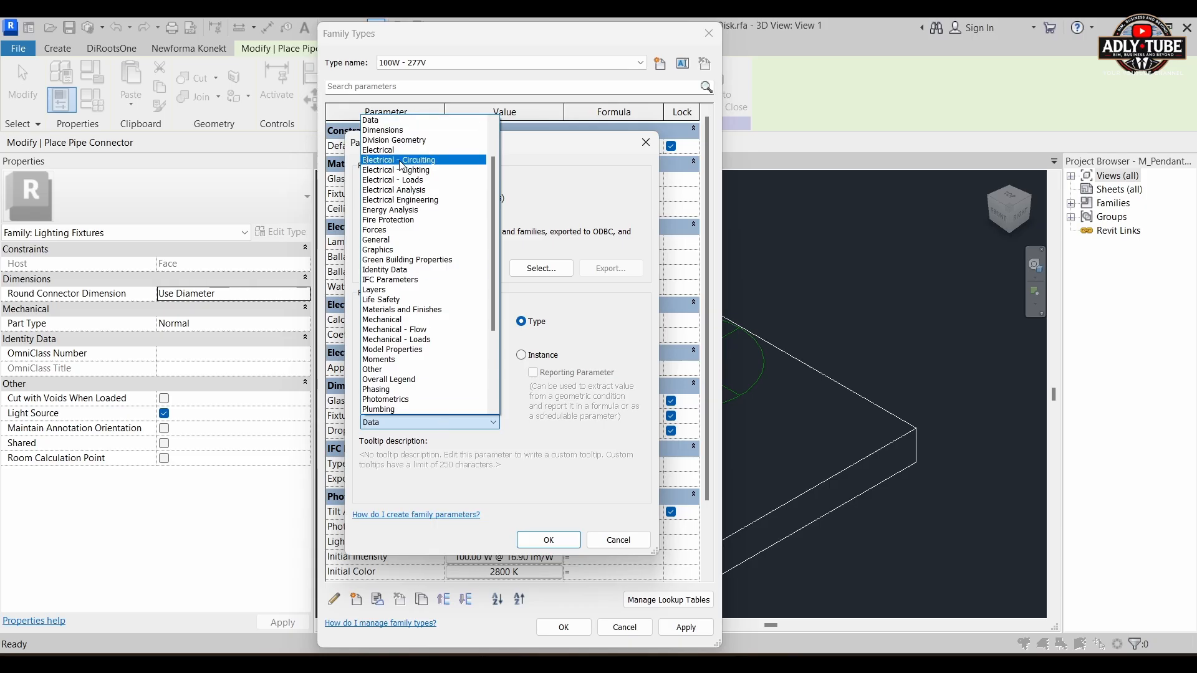
{"action": "left_click", "coordinate": [397, 141]}
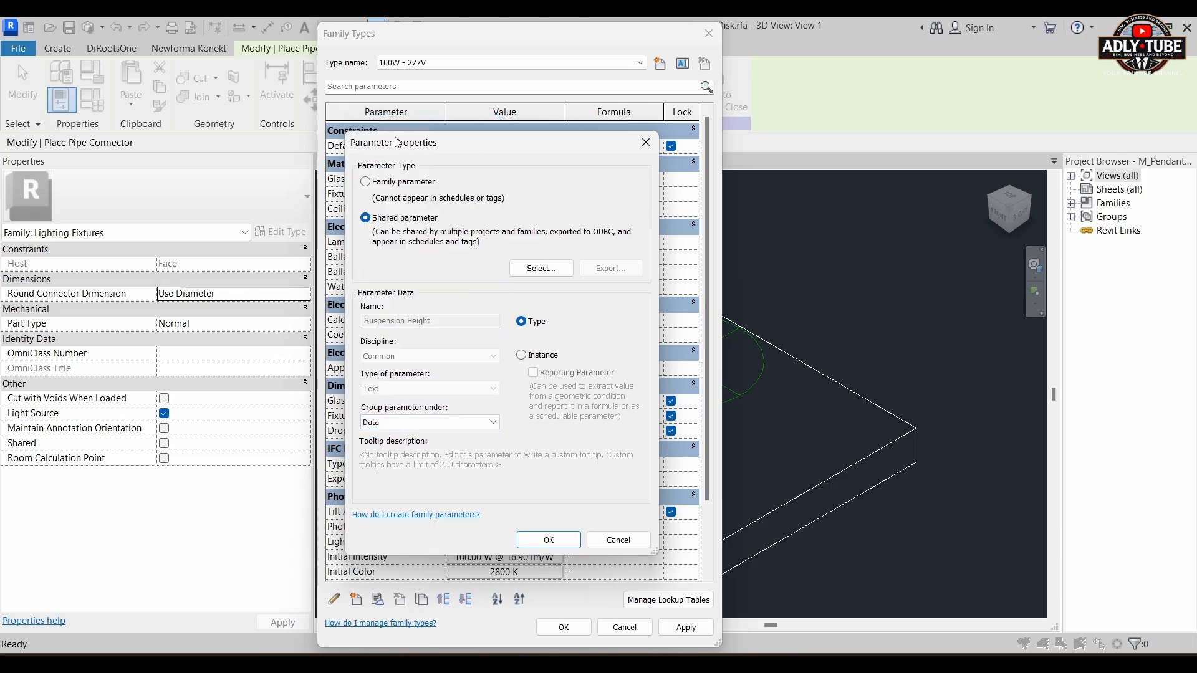
{"action": "left_click", "coordinate": [521, 354]}
{"action": "left_click", "coordinate": [549, 540]}
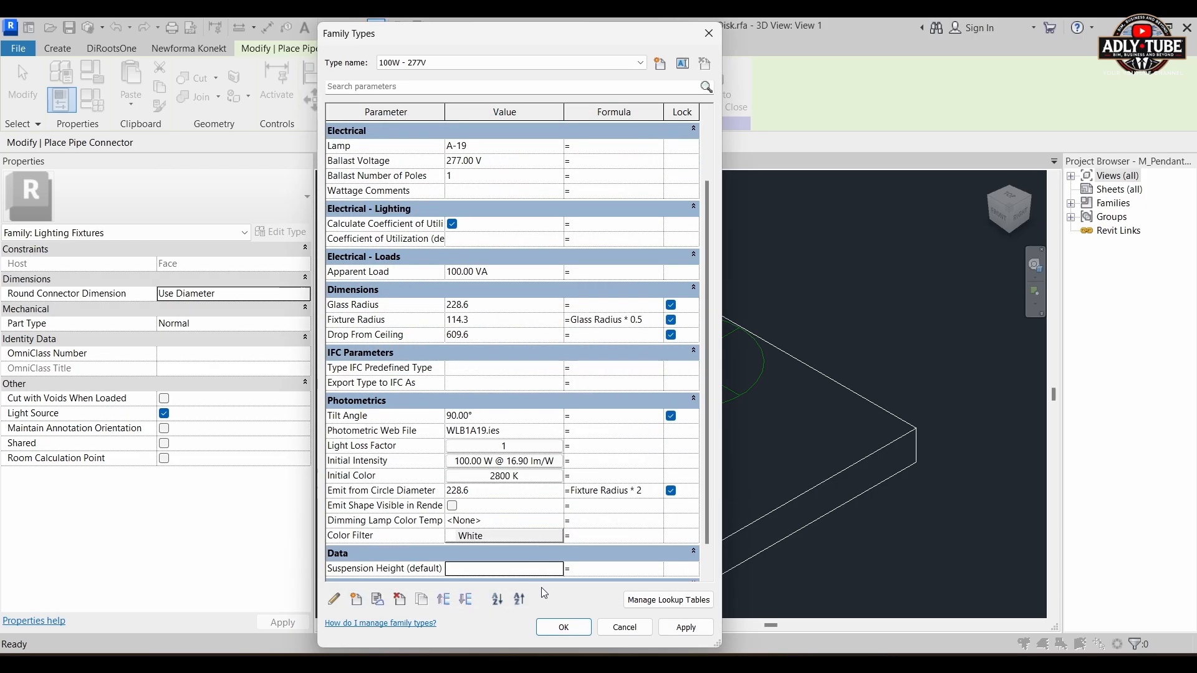
{"action": "left_click", "coordinate": [560, 628]}
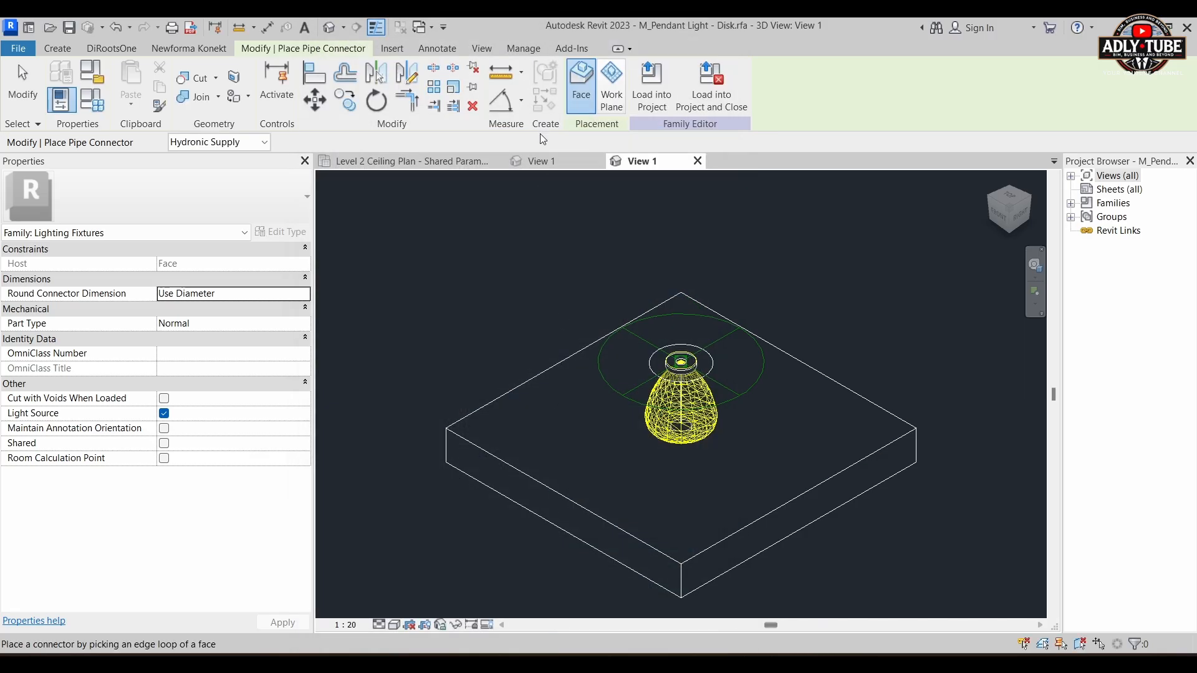
- Load the disk pendant family into rmeadvancedsampleproject.rvt, overwriting the existing version and its parameter values
{"action": "left_click", "coordinate": [651, 88]}
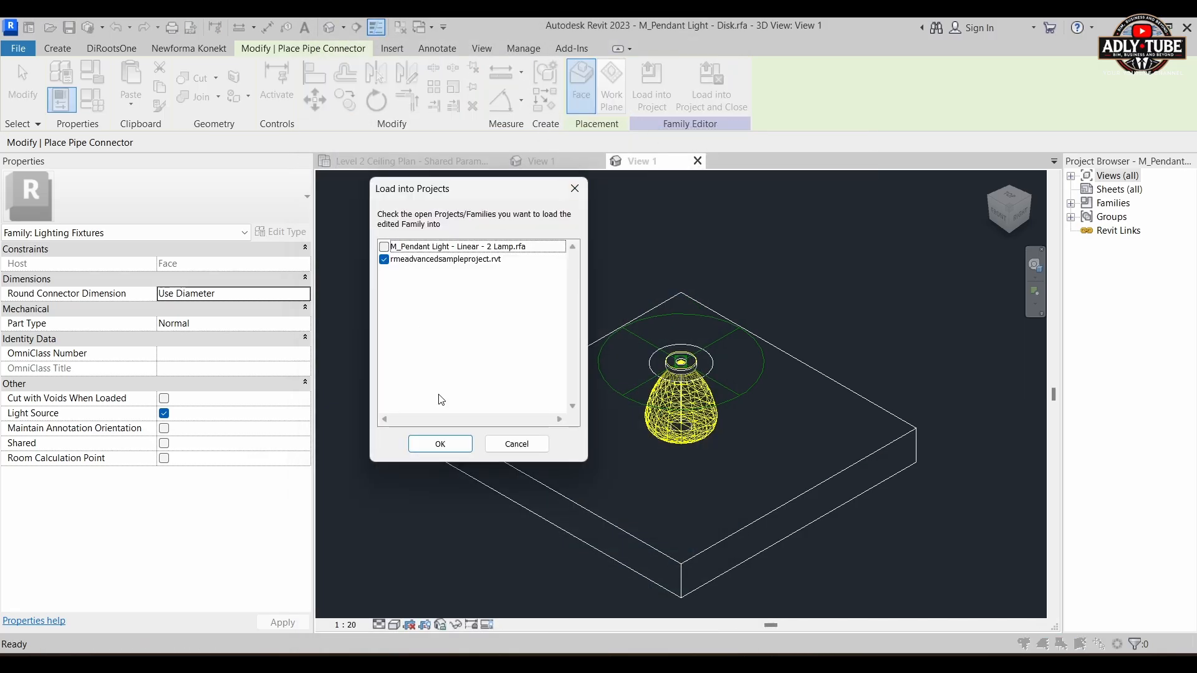
{"action": "left_click", "coordinate": [440, 444]}
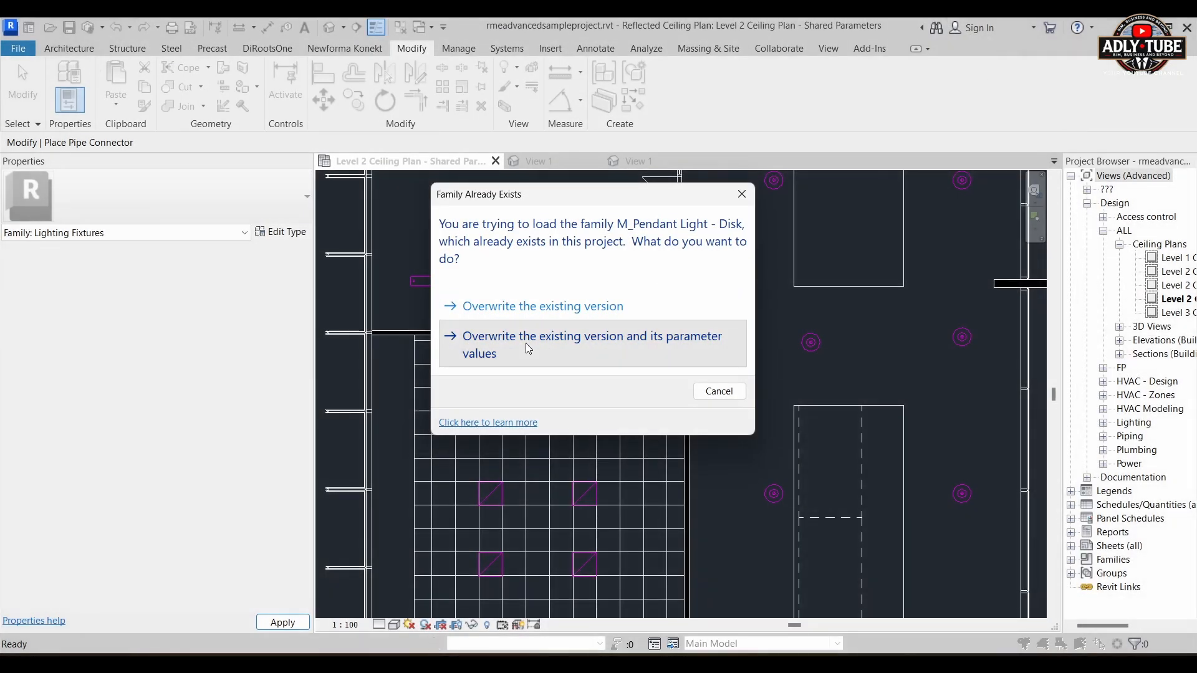
{"action": "left_click", "coordinate": [527, 348]}
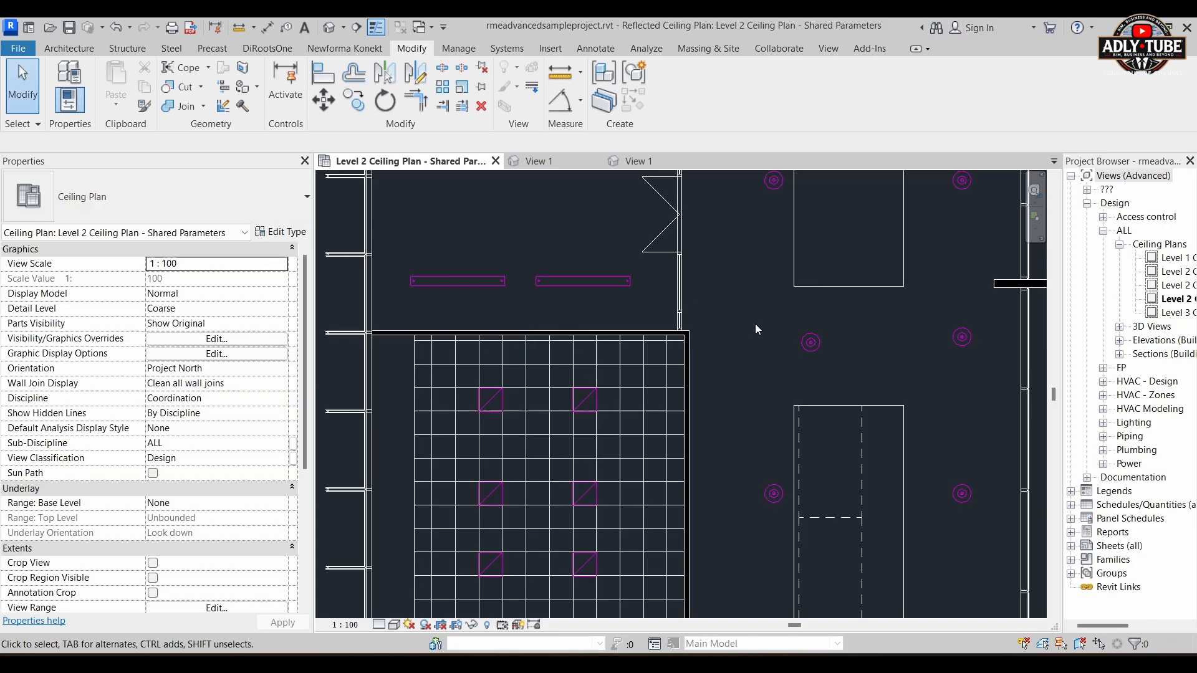
- Set the Suspension Height of the same disk pendant light in the ceiling plan to 2500 mm and clear the selection
{"action": "left_click", "coordinate": [814, 350]}
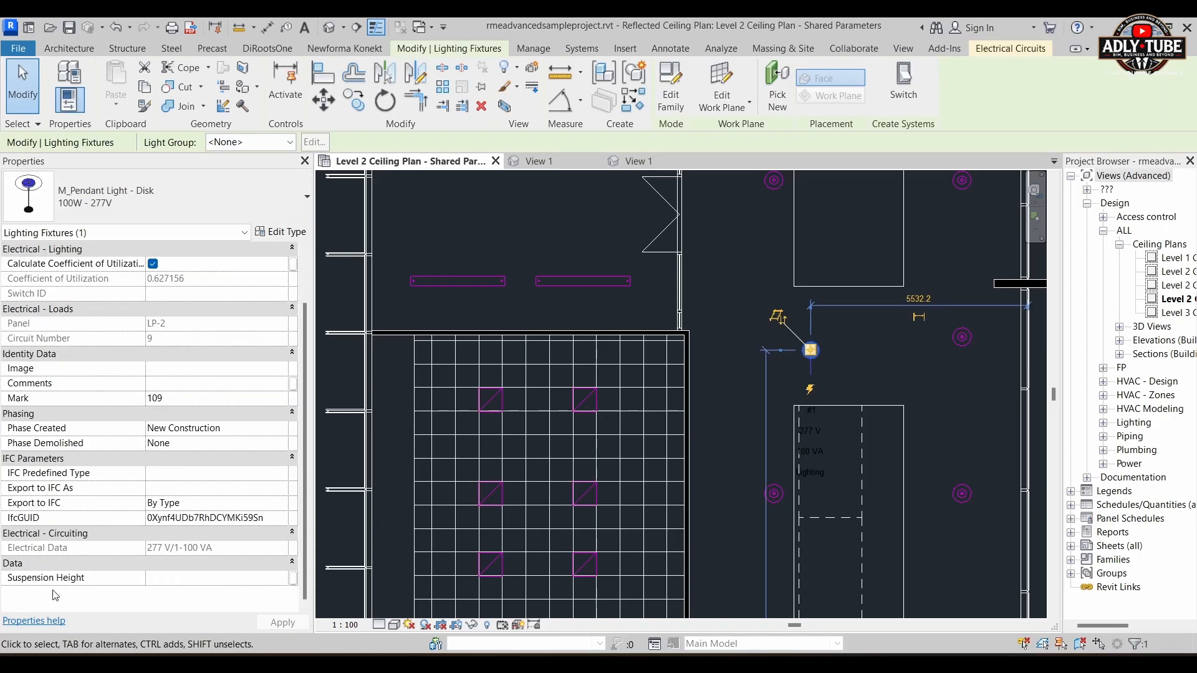
{"action": "key", "text": "ctrl"}
{"action": "key", "text": "ctrl"}
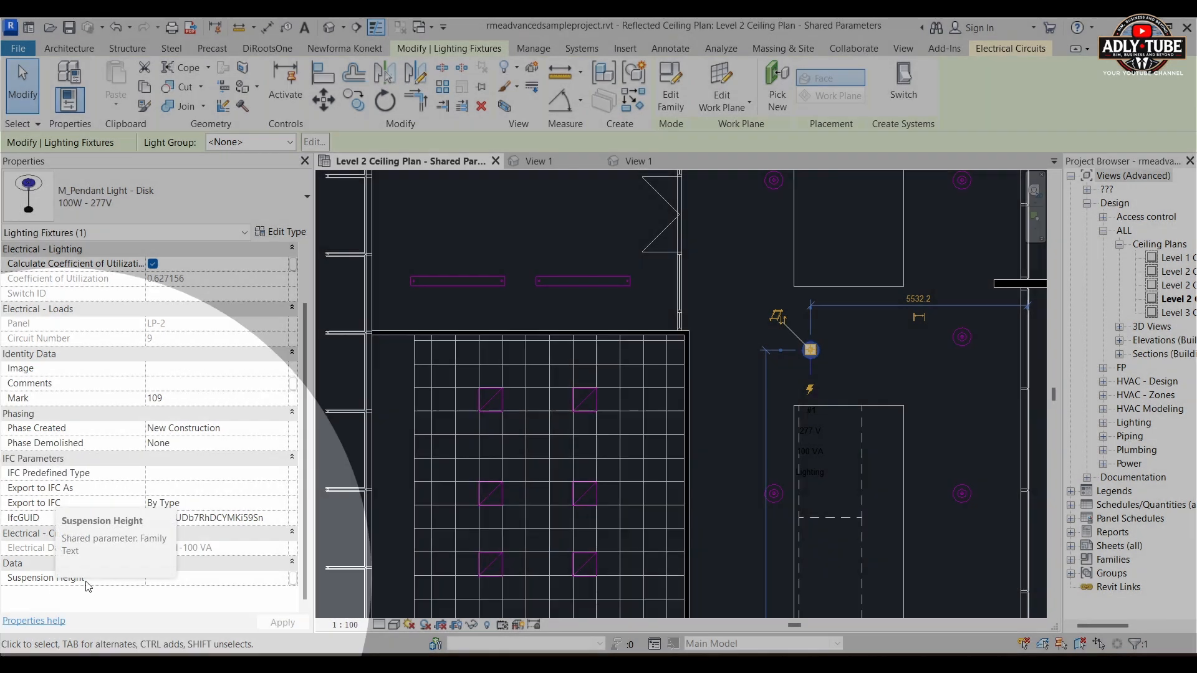
{"action": "left_click", "coordinate": [209, 581]}
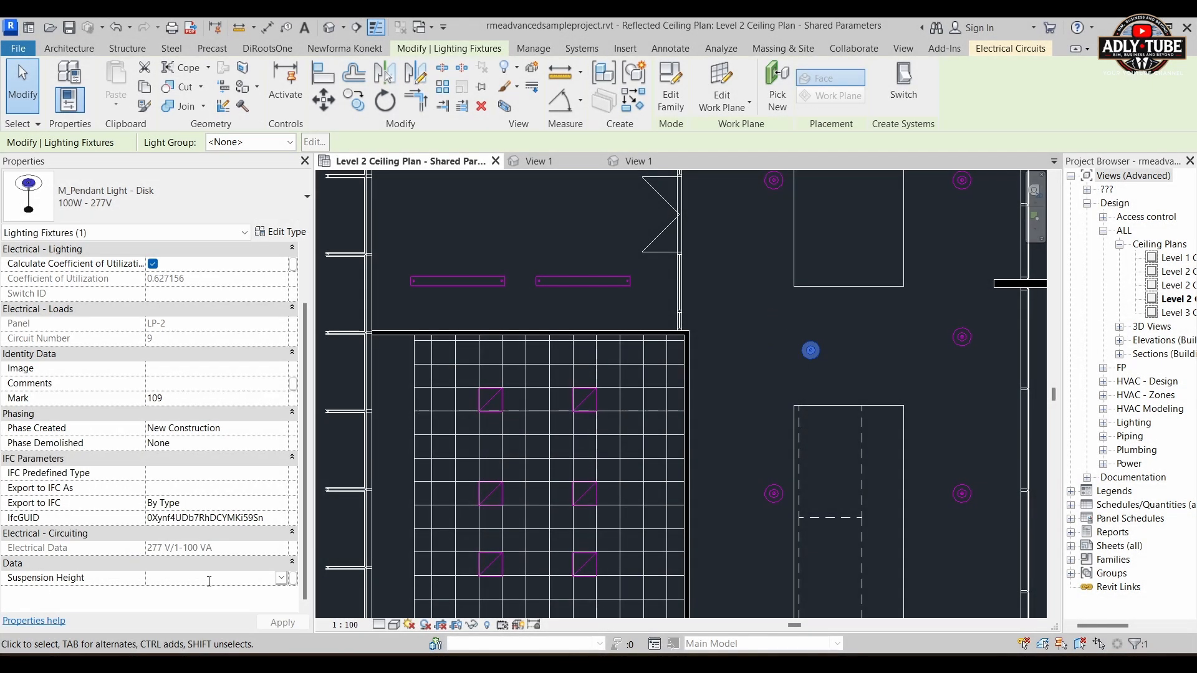
{"action": "type", "text": "2500"}
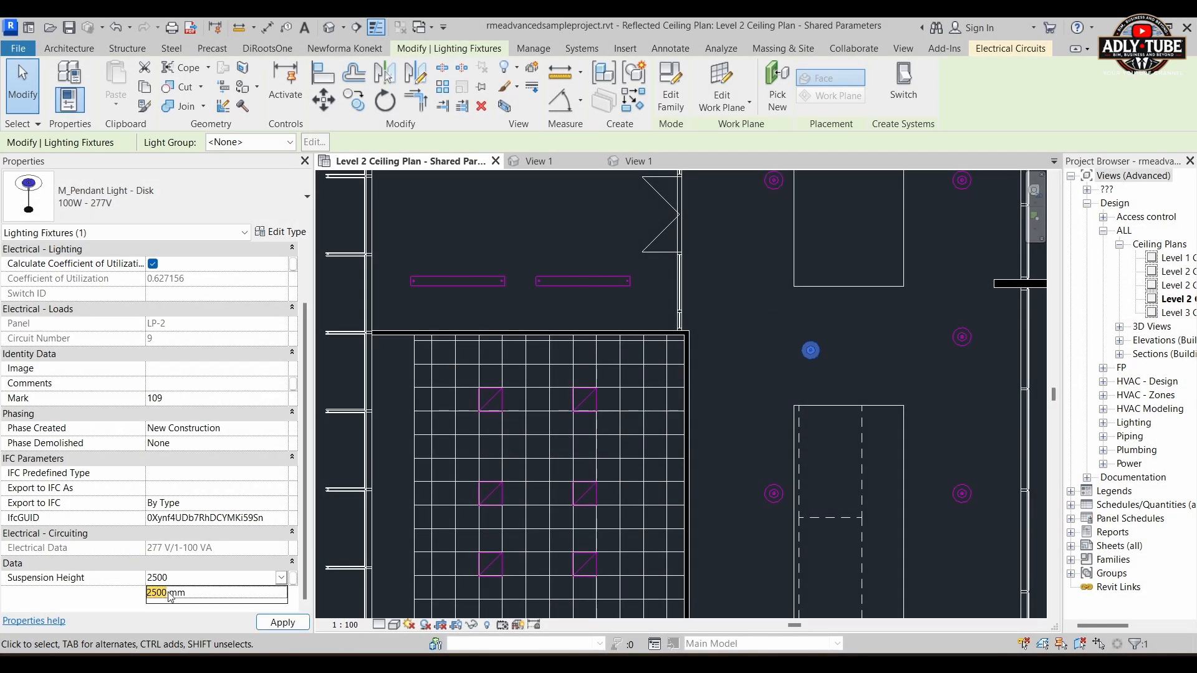
{"action": "left_click", "coordinate": [169, 596]}
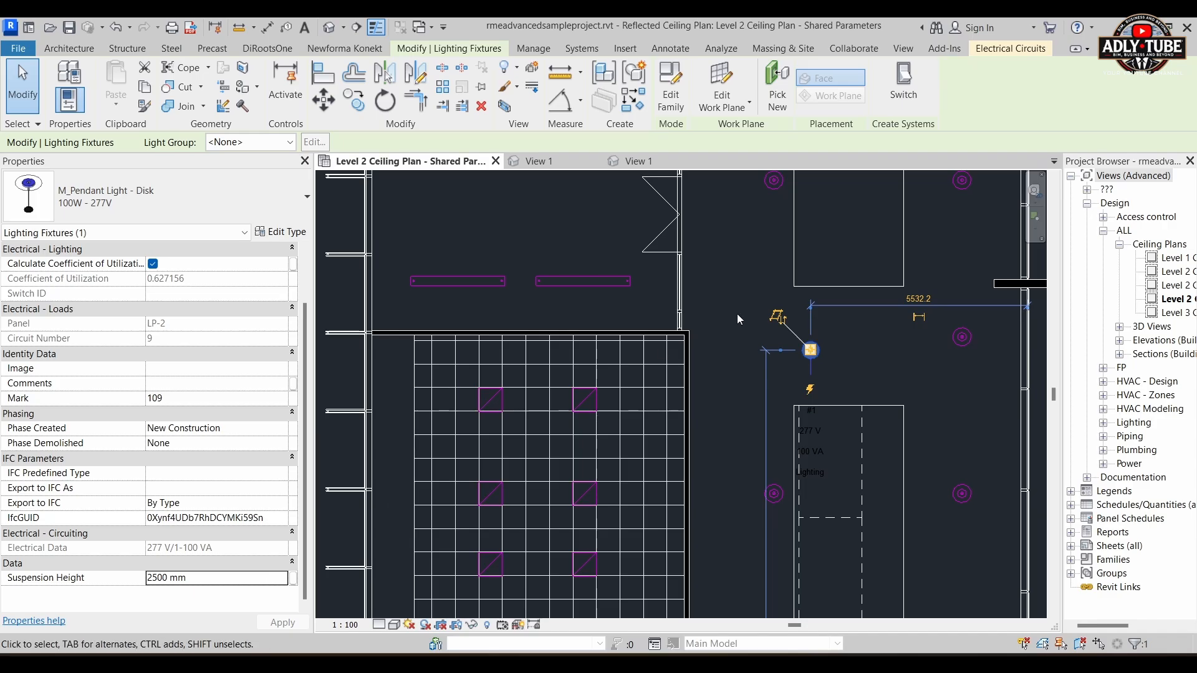
{"action": "left_click", "coordinate": [747, 261]}
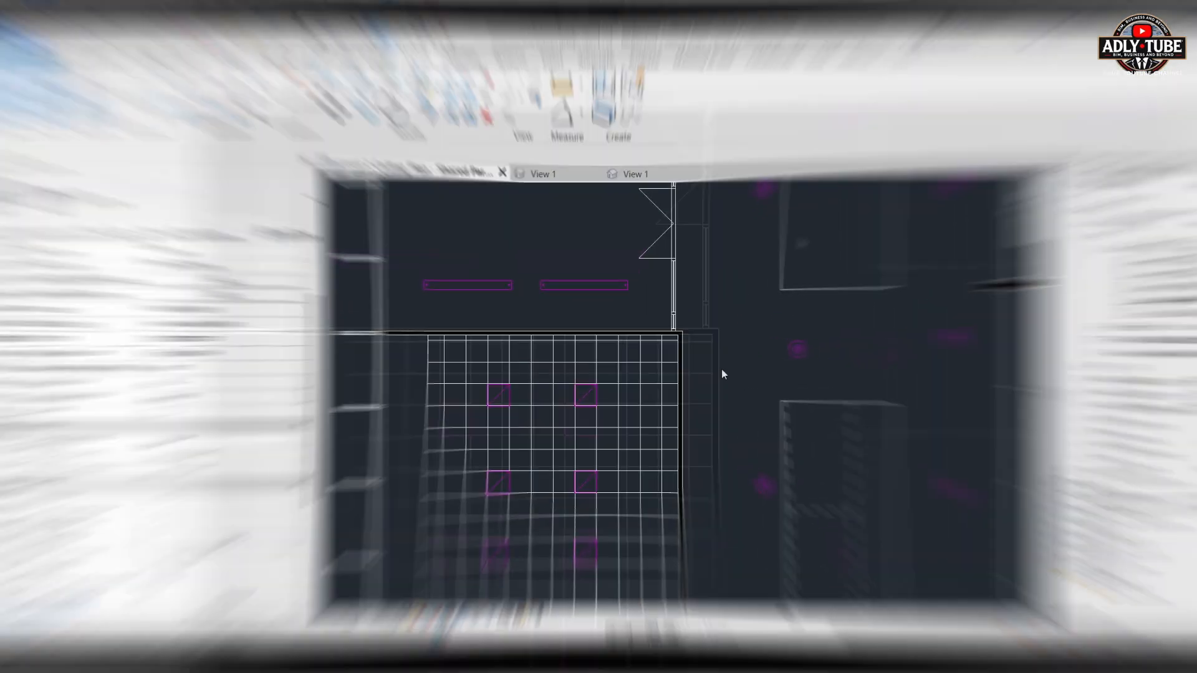